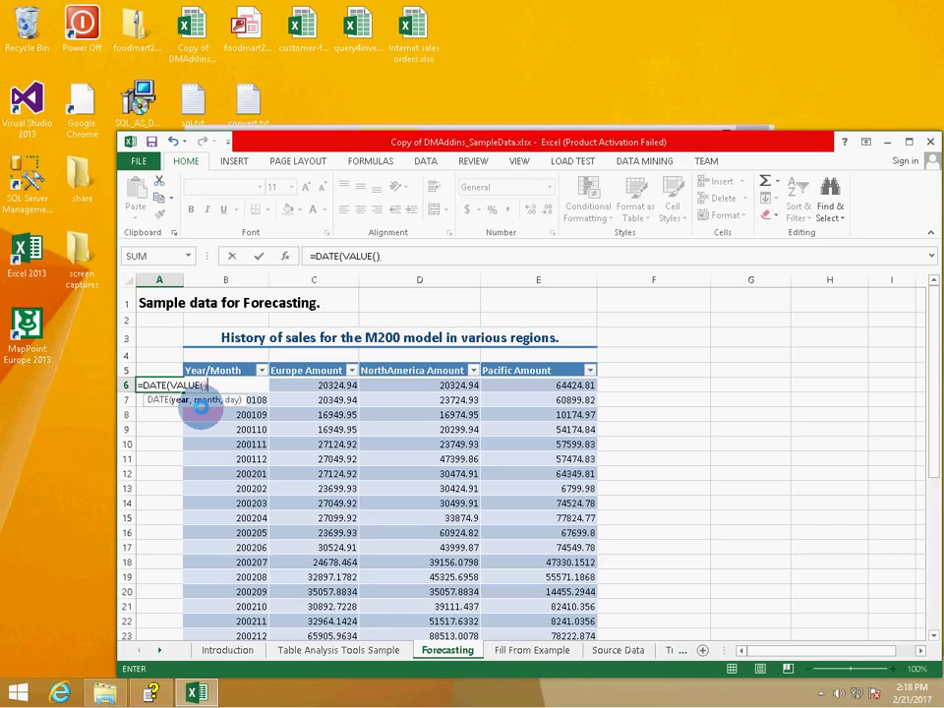
Build a DATE formula in A6 with VALUE(LEFT(B6,4)) as the year, an empty VALUE() as the month and 1 as the day
type("VALUE(),1")
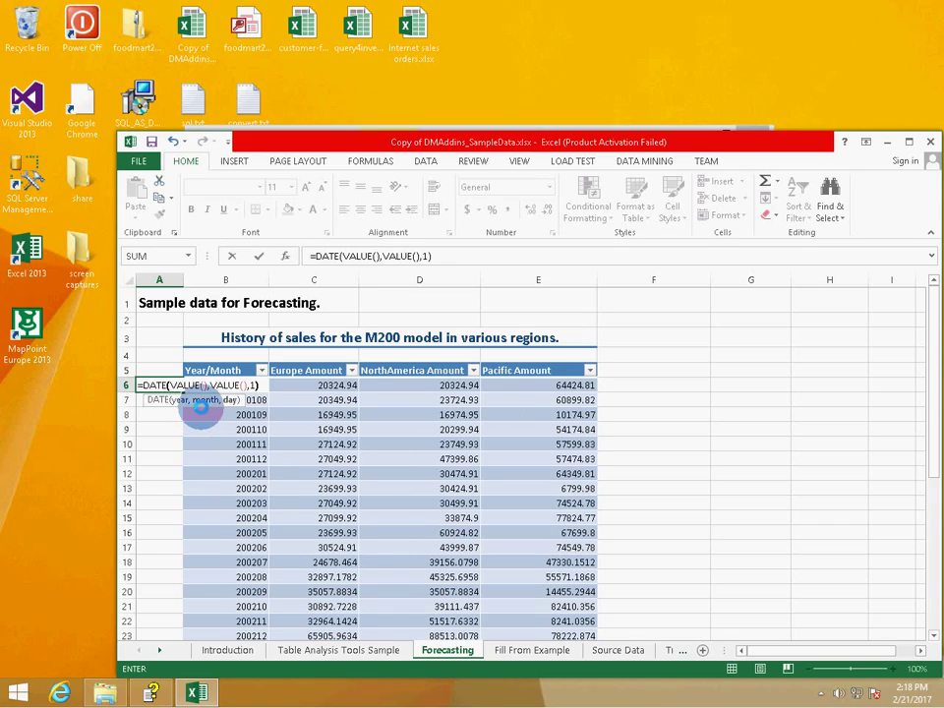
left_click(200, 387)
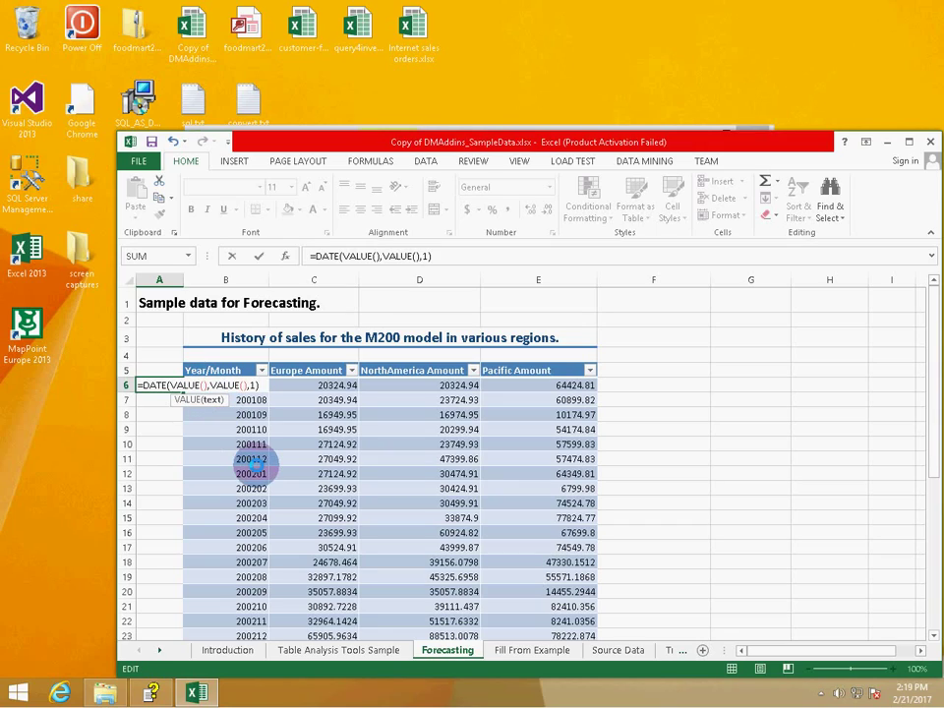
type("LEFT")
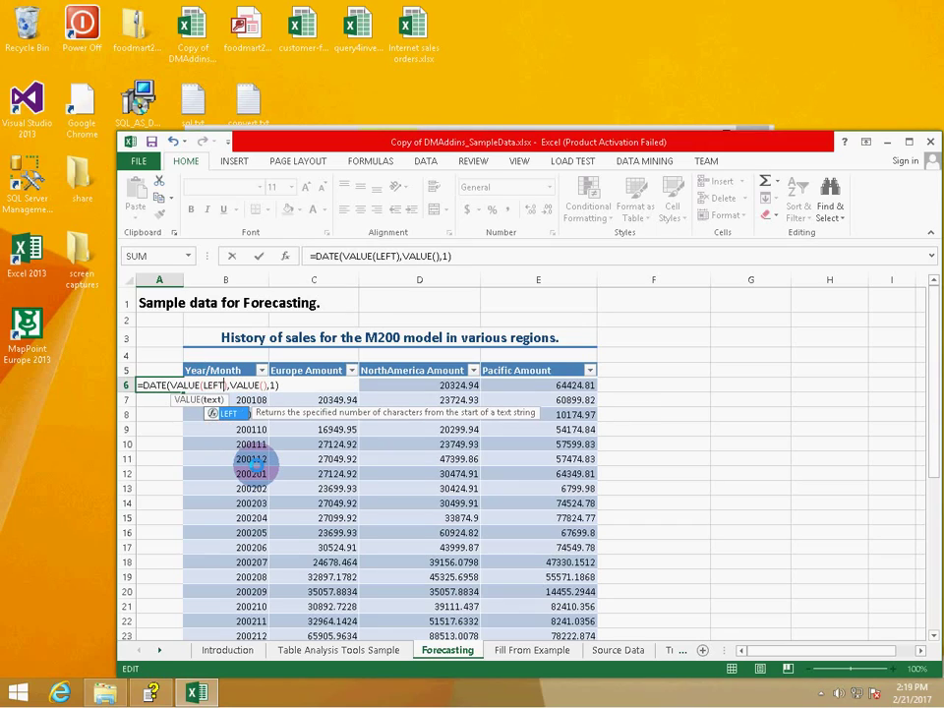
type("(")
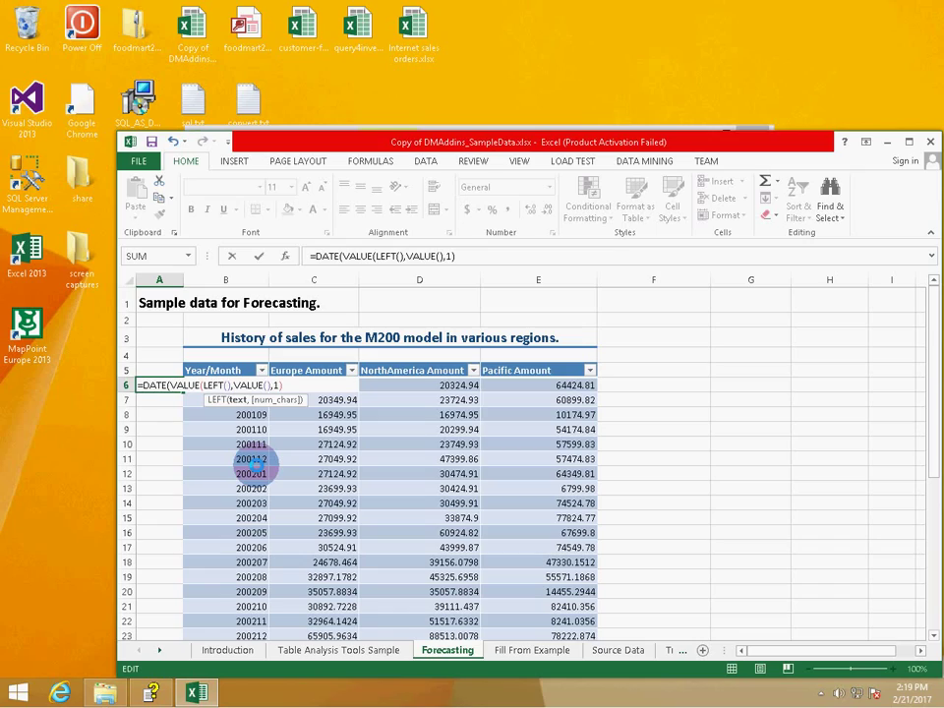
type(")")
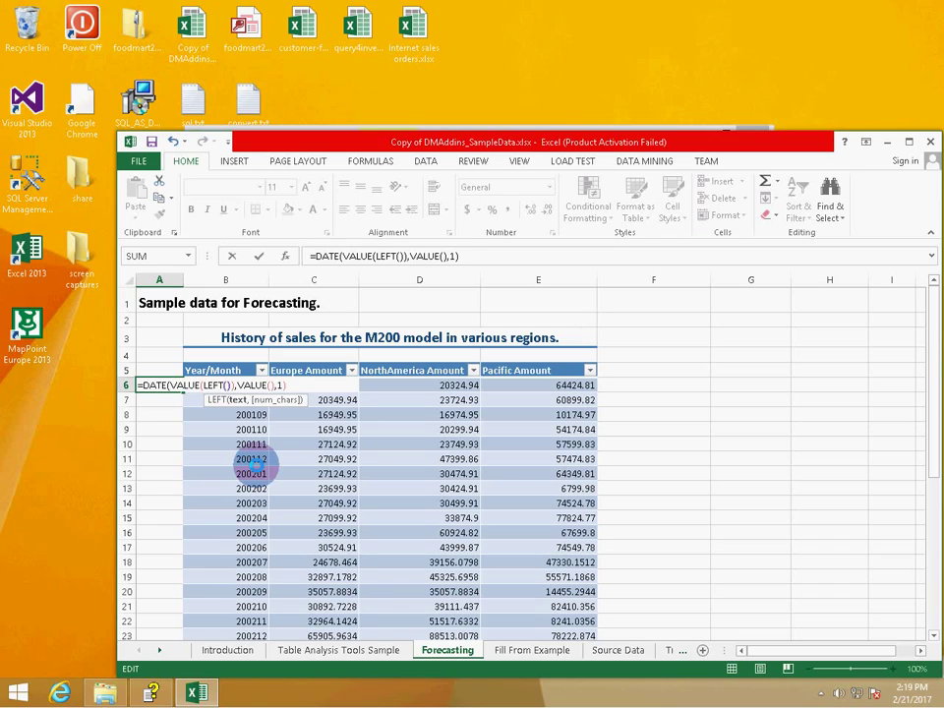
left_click(225, 387)
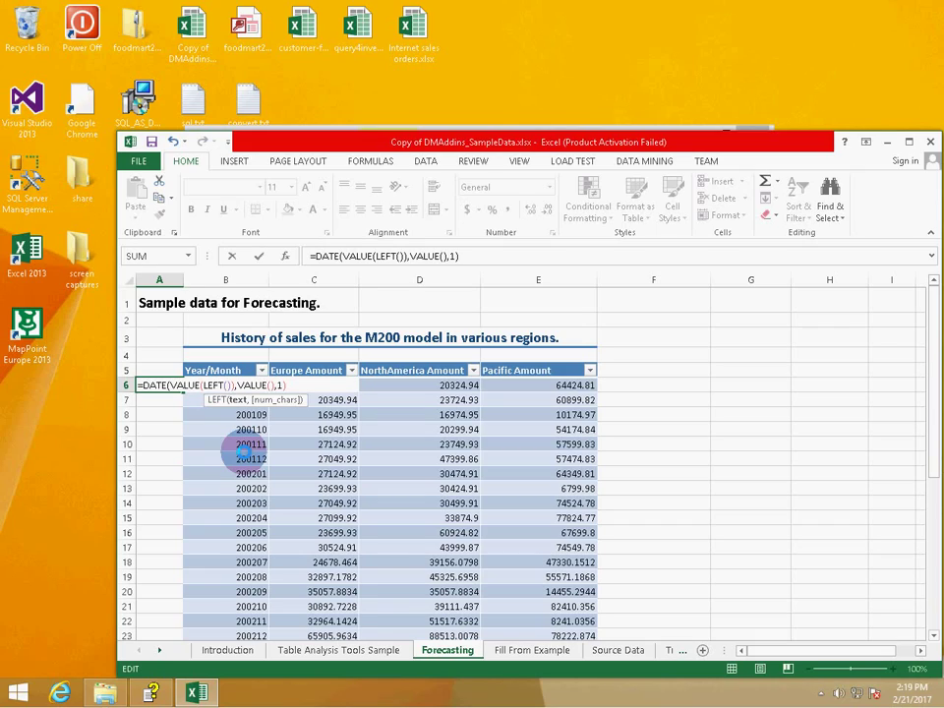
type("B6,")
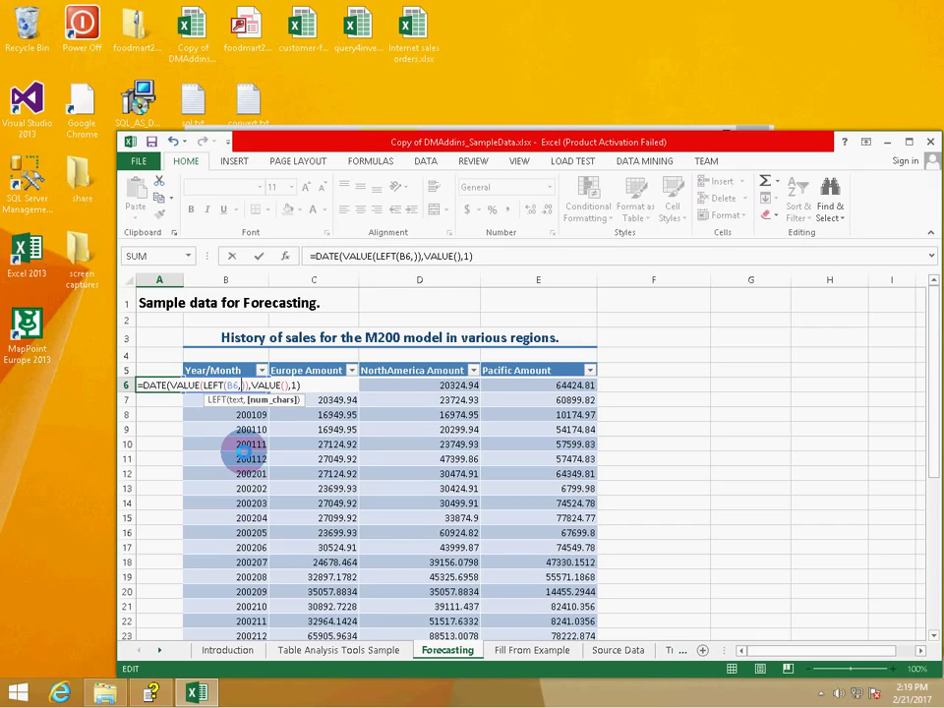
type("4")
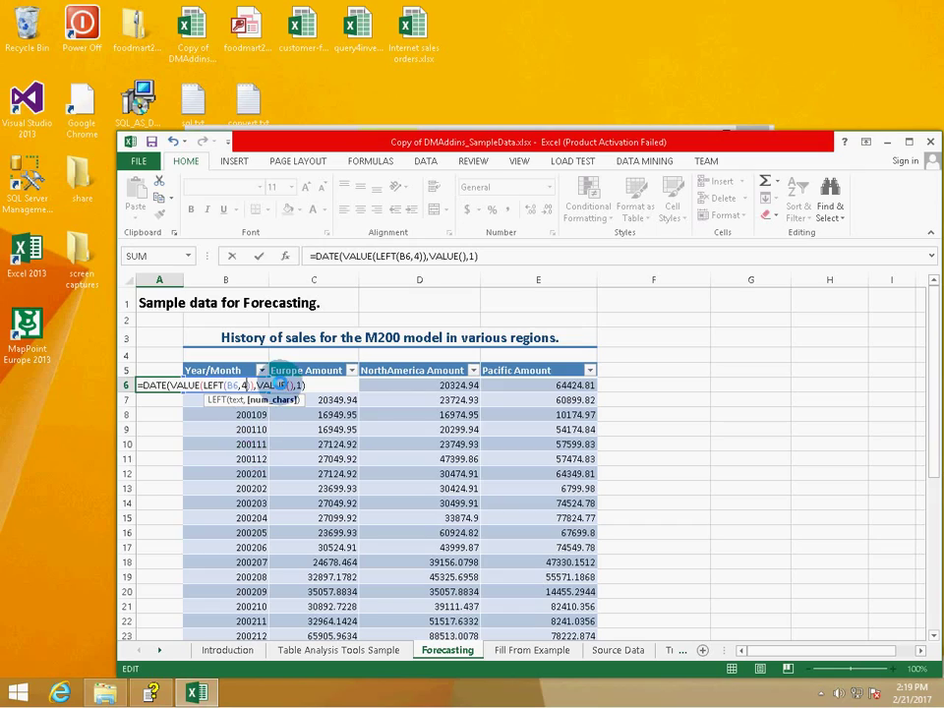
Complete the month argument of the A6 date formula with VALUE(RIGHT(B6,2)) and enter the formula
left_click(289, 384)
type("RIGHT()")
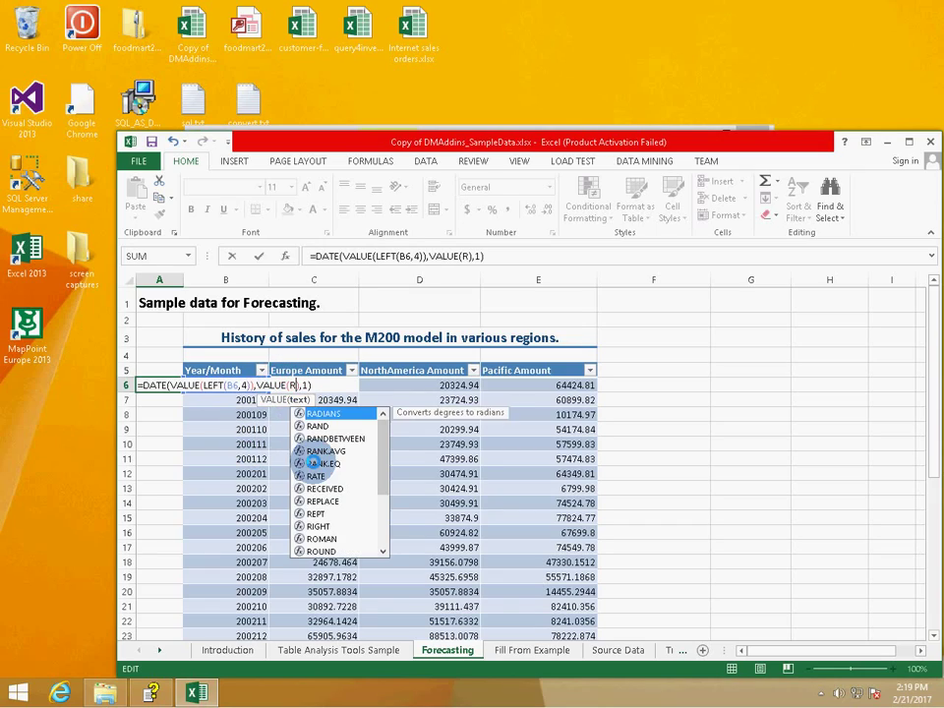
left_click(324, 385)
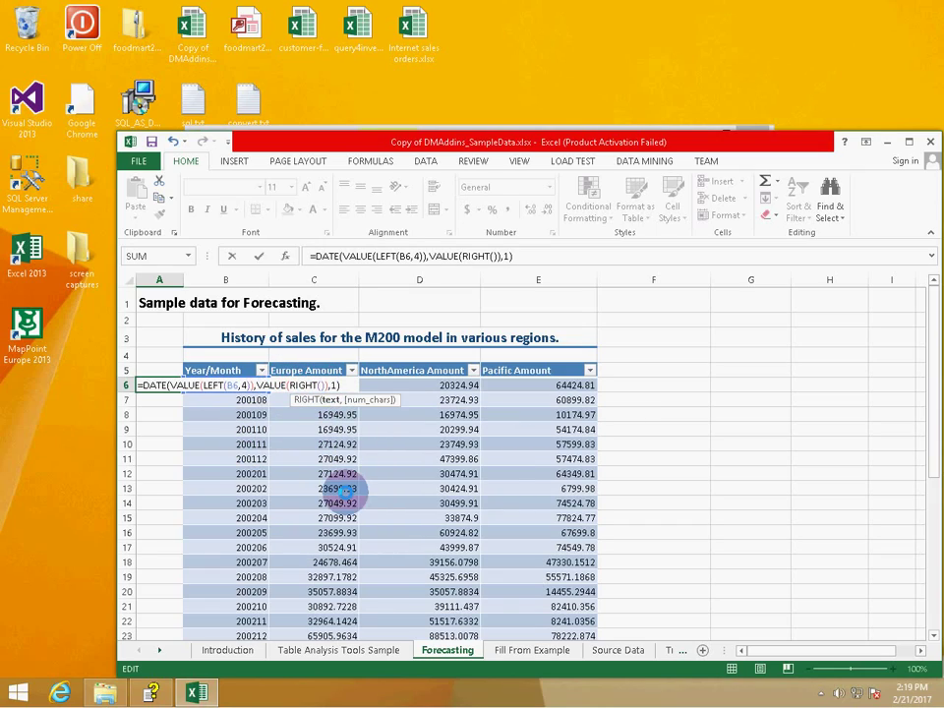
type("B")
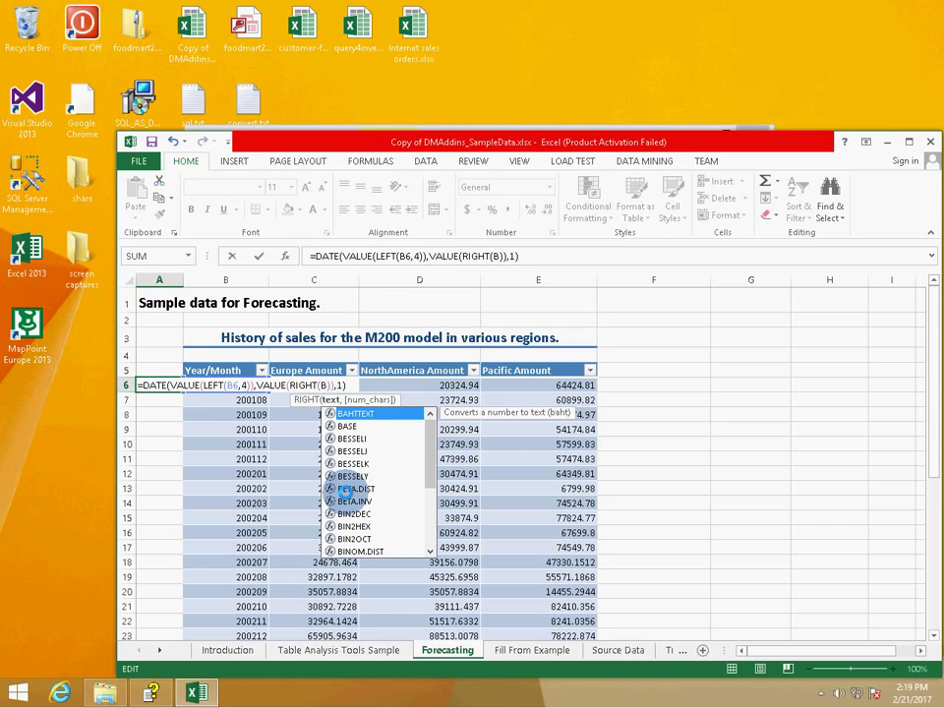
type("6")
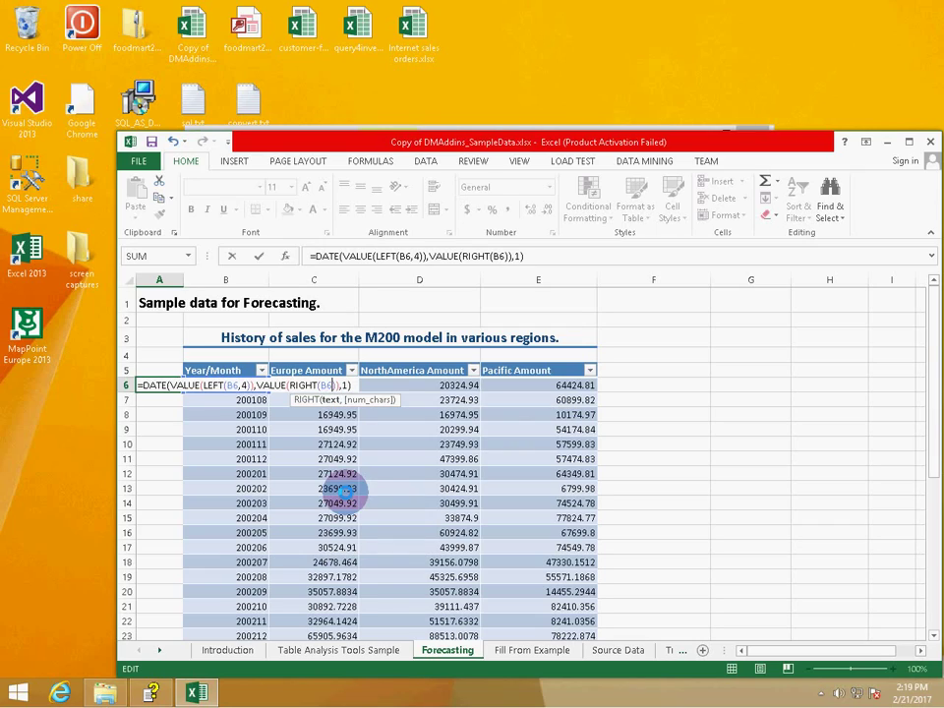
type(",2")
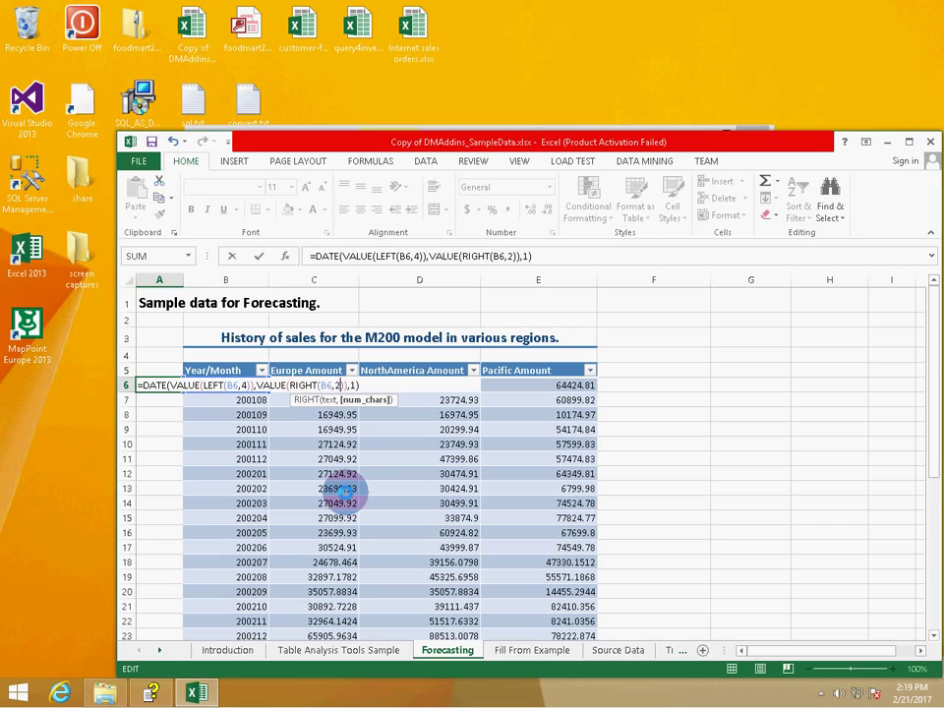
key("Return")
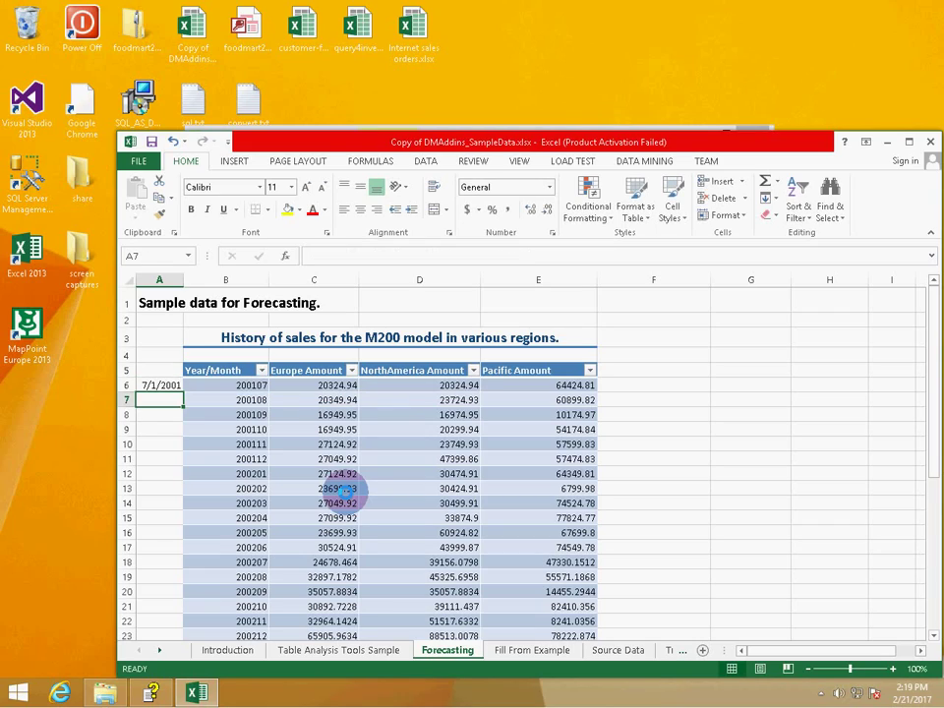
key("Up")
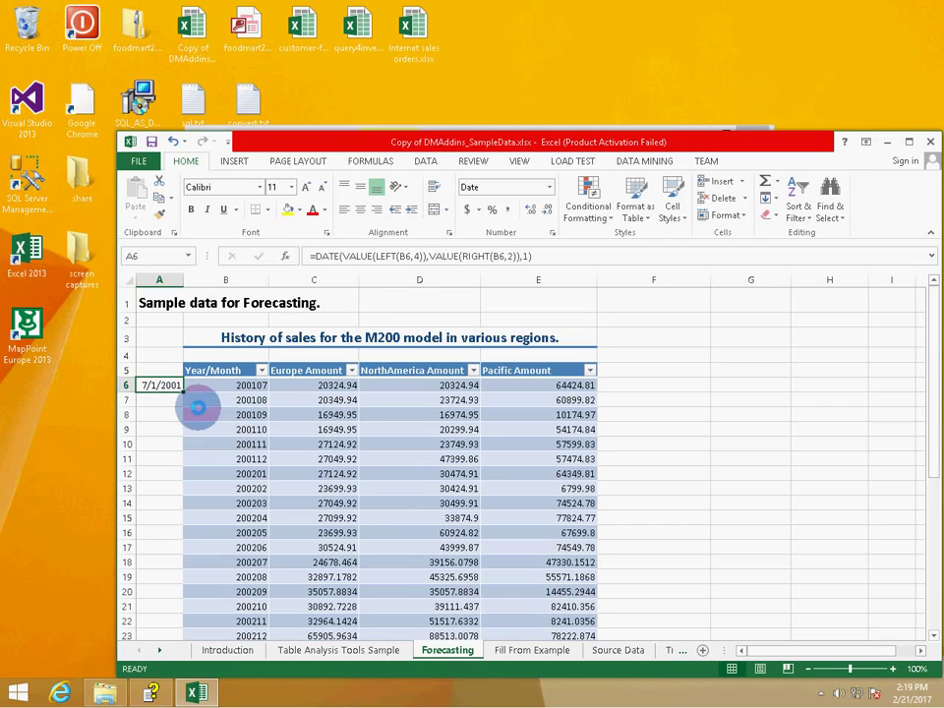
Try filling the A6 formula into A7, undo the fill, and set the formula's day argument to 28
left_click_drag(184, 391, 184, 404)
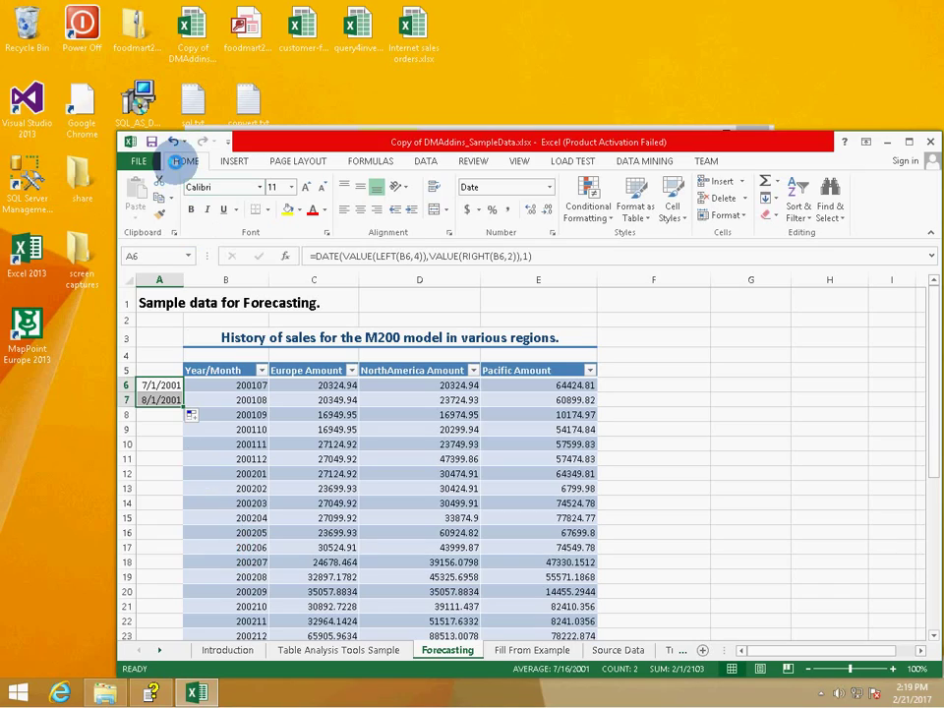
left_click(171, 141)
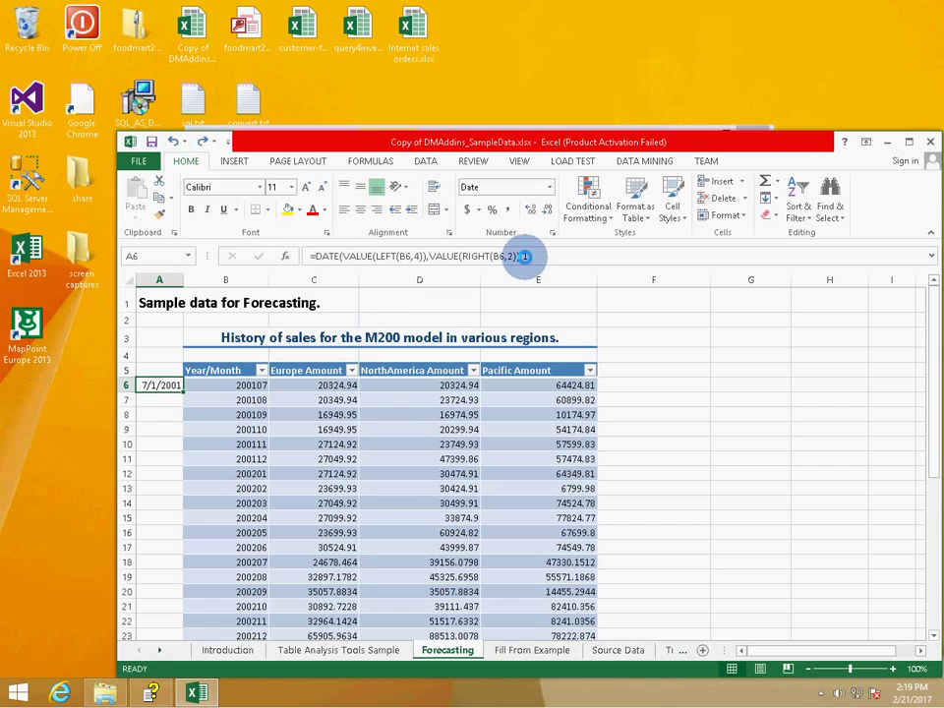
left_click(522, 256)
type("2")
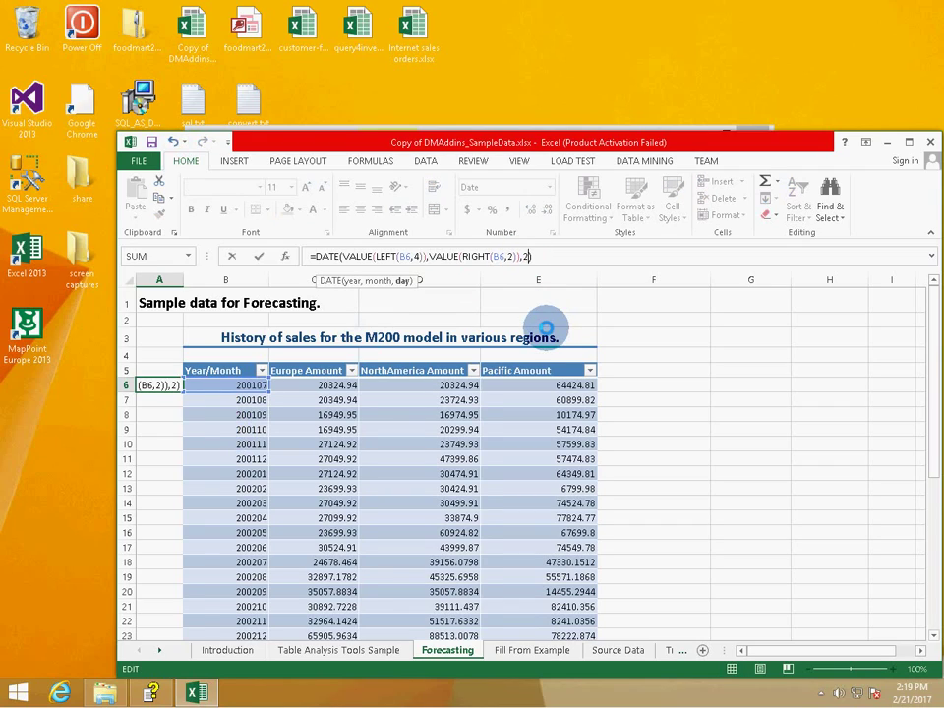
type("8")
Fill the A6 date formula down to A9 and widen column A to fit the dates
left_click(175, 385)
left_click_drag(188, 393, 194, 433)
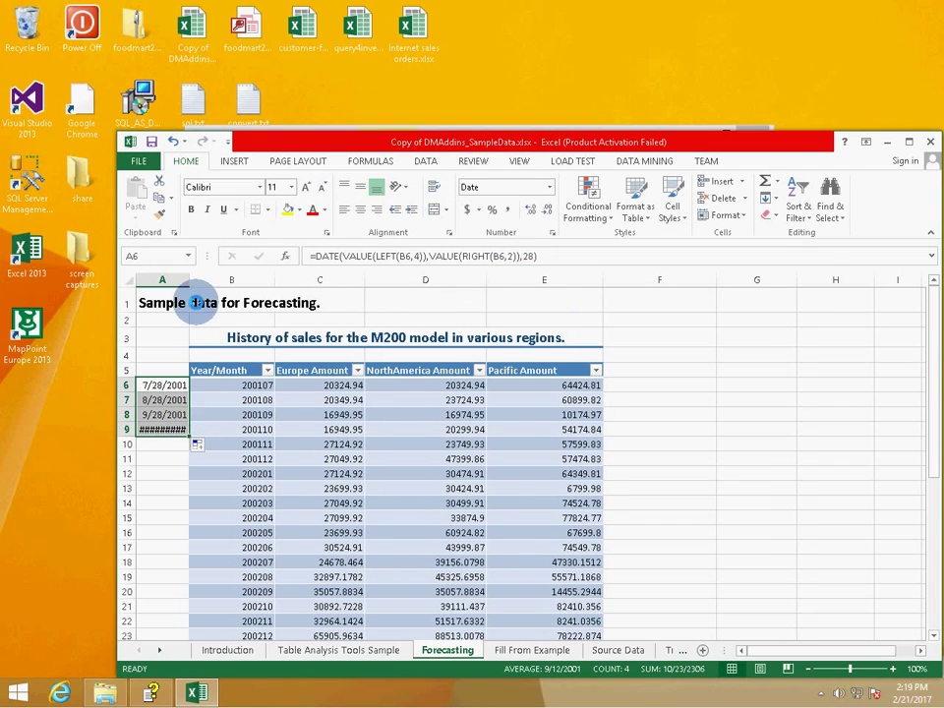
left_click_drag(190, 280, 200, 279)
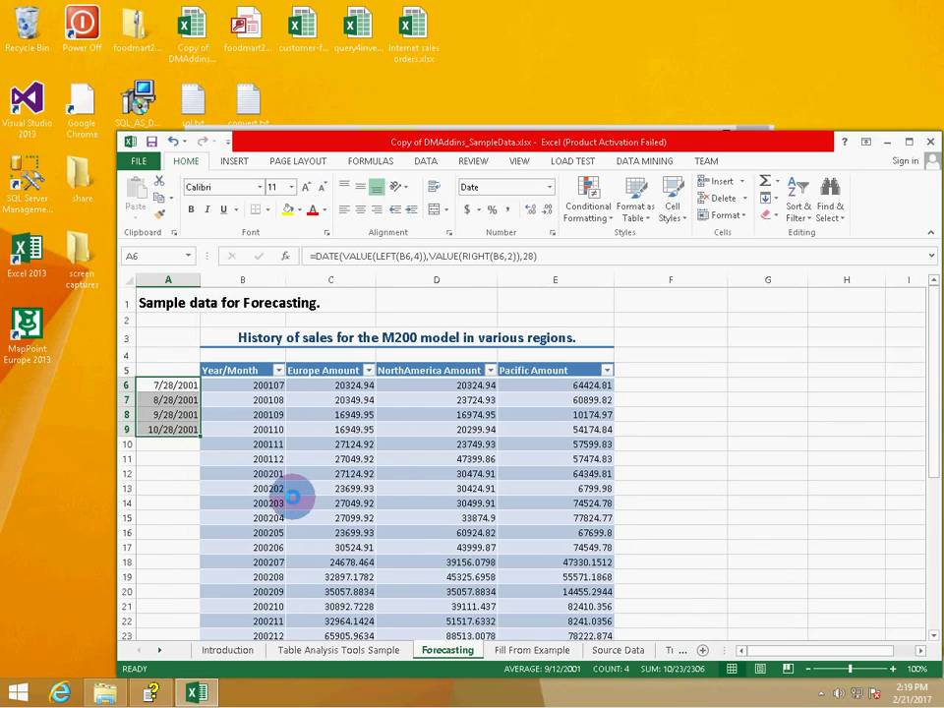
Set the day argument of the date formula in A6 to 31
left_click(534, 256)
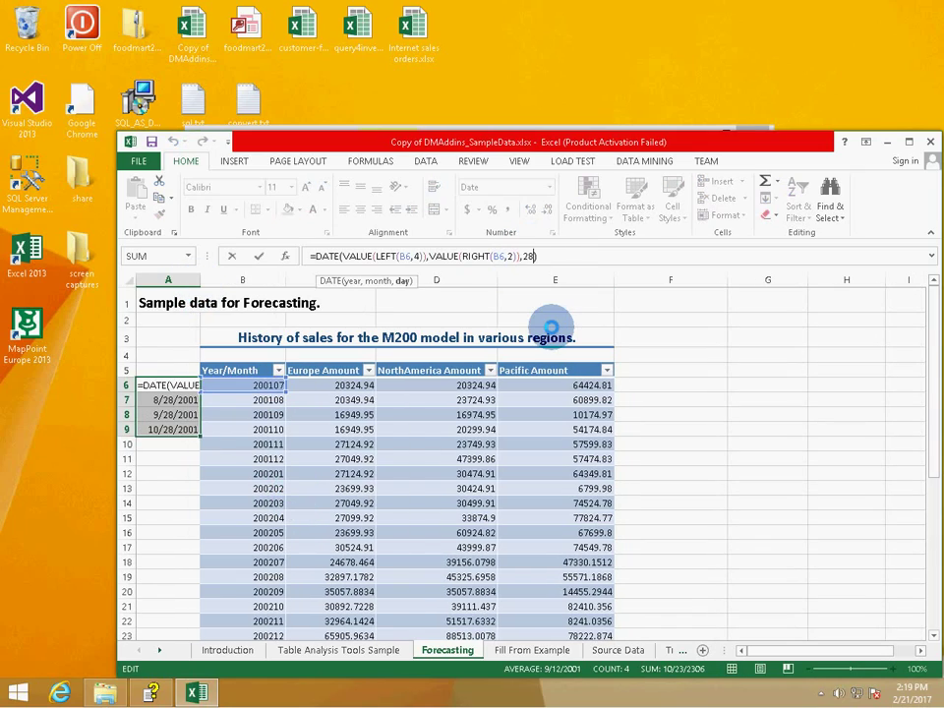
key("BackSpace")
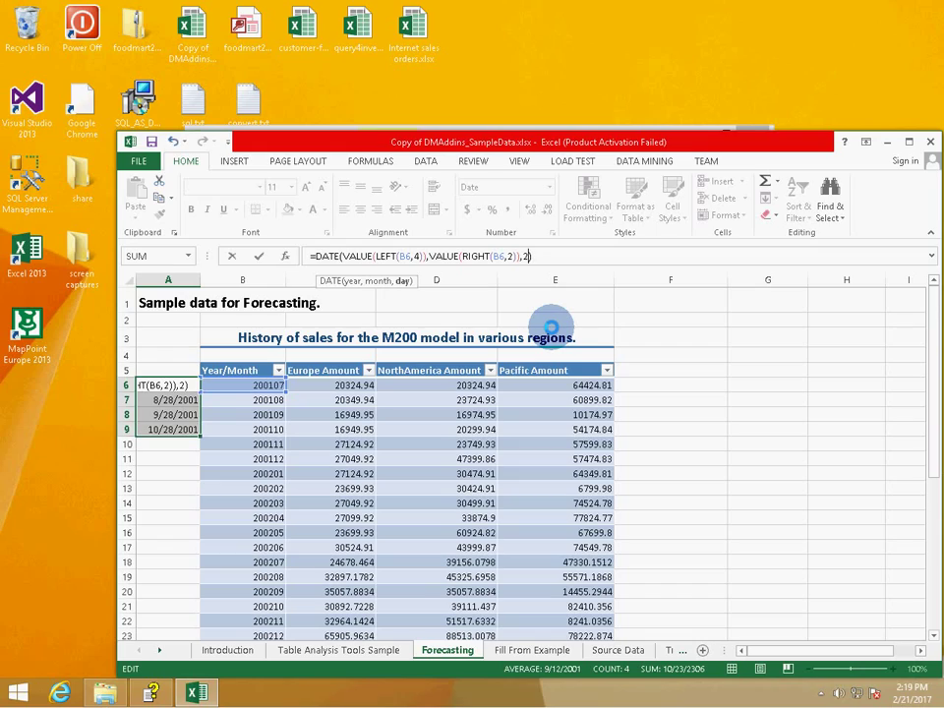
type("31")
key("Return")
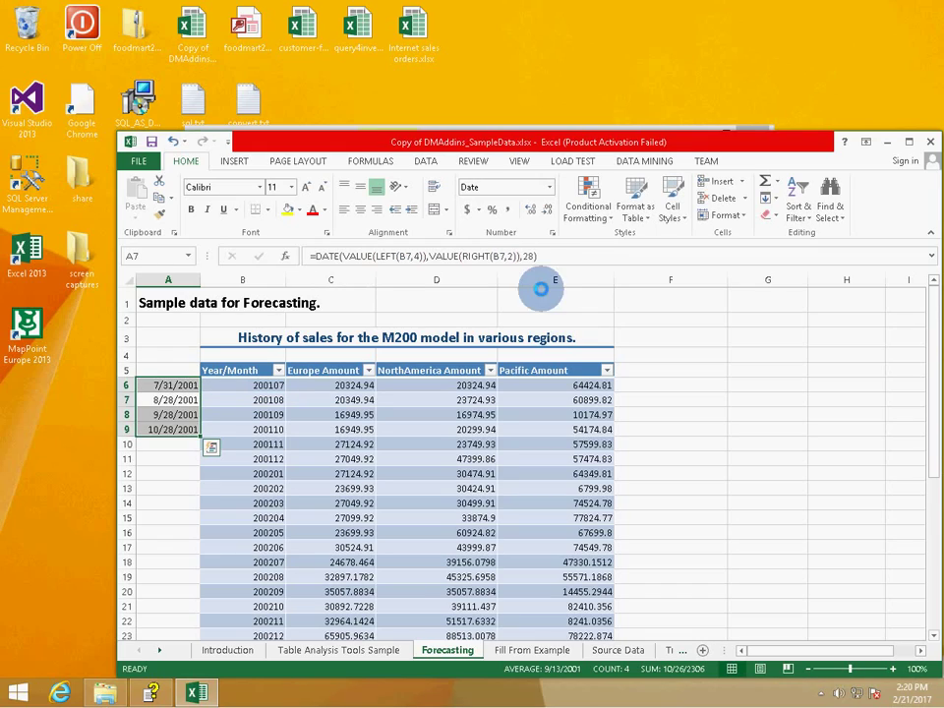
Try filling the 31-day formula from A6 down to A9, check the date in A8, and undo the fill
left_click(187, 386)
left_click_drag(200, 392, 196, 430)
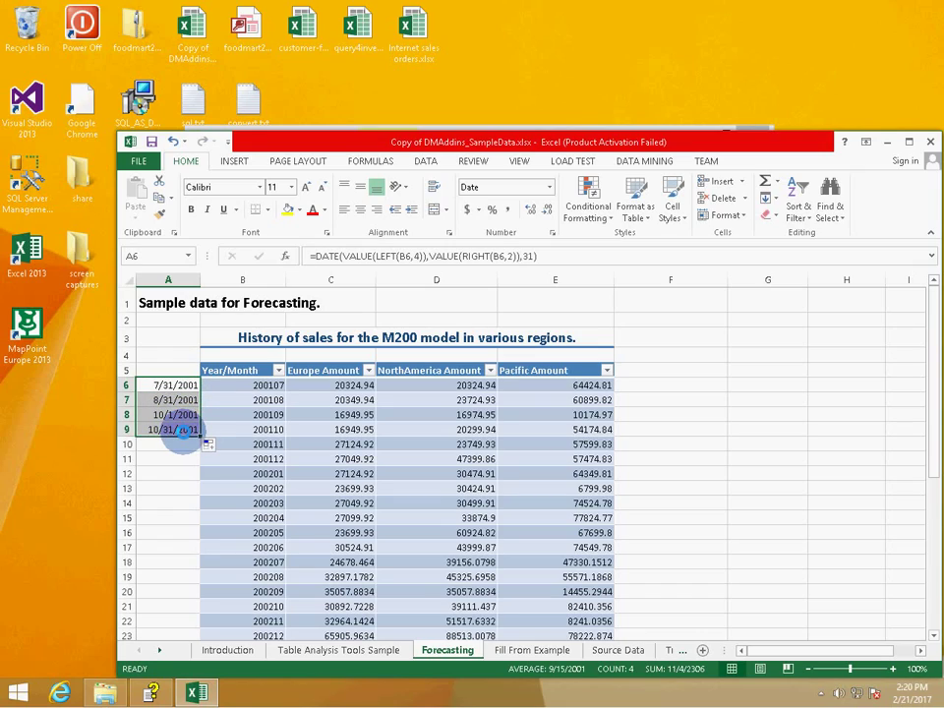
left_click(173, 414)
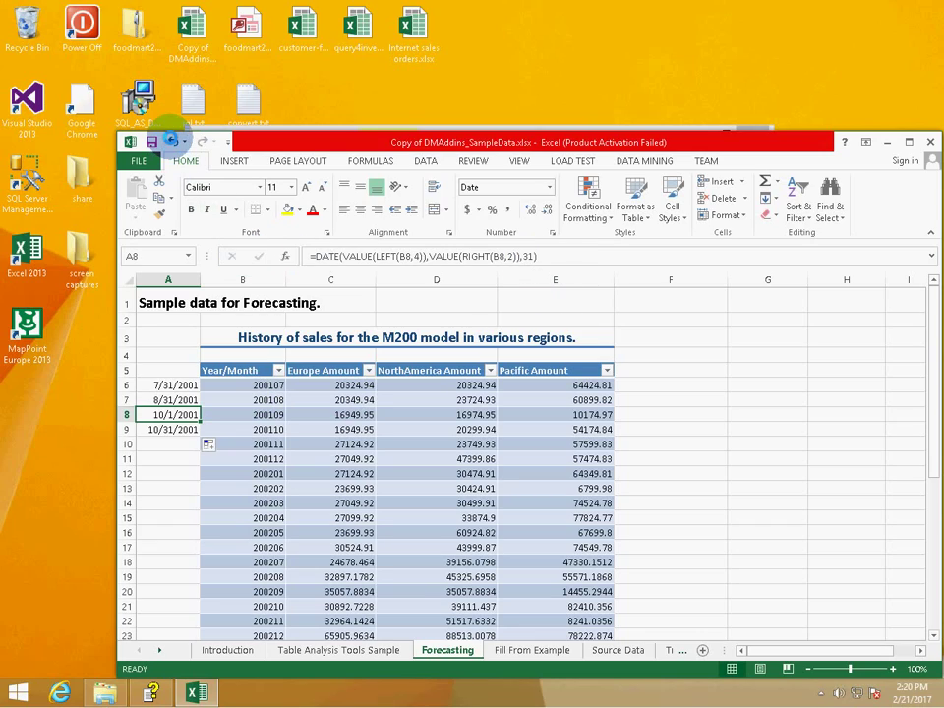
left_click(171, 141)
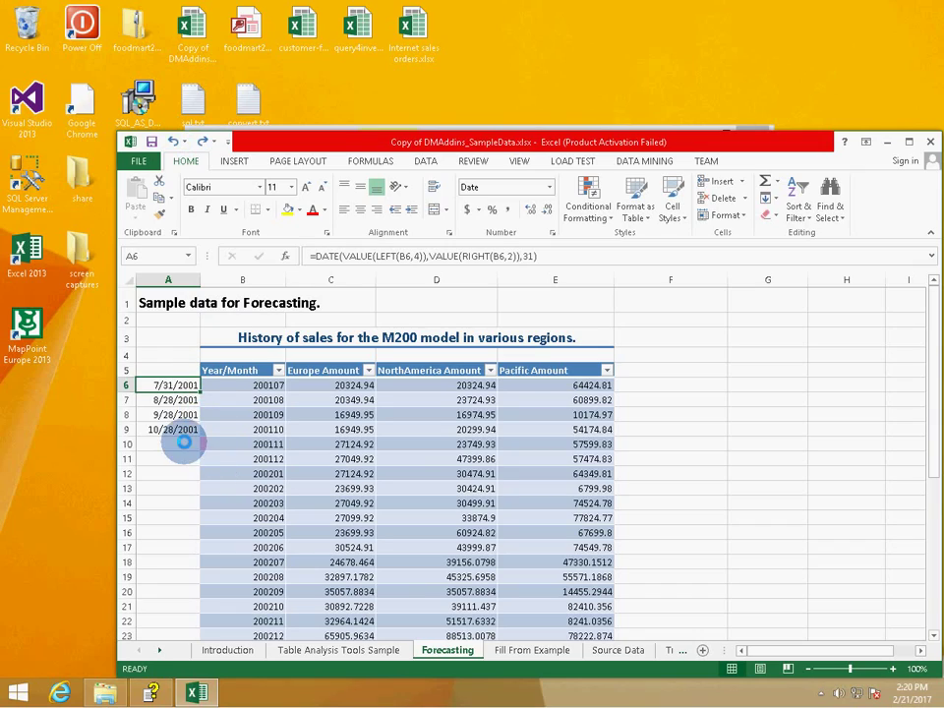
Clear the copied dates in A7:A9, leaving only the formula in A6
left_click_drag(172, 400, 177, 430)
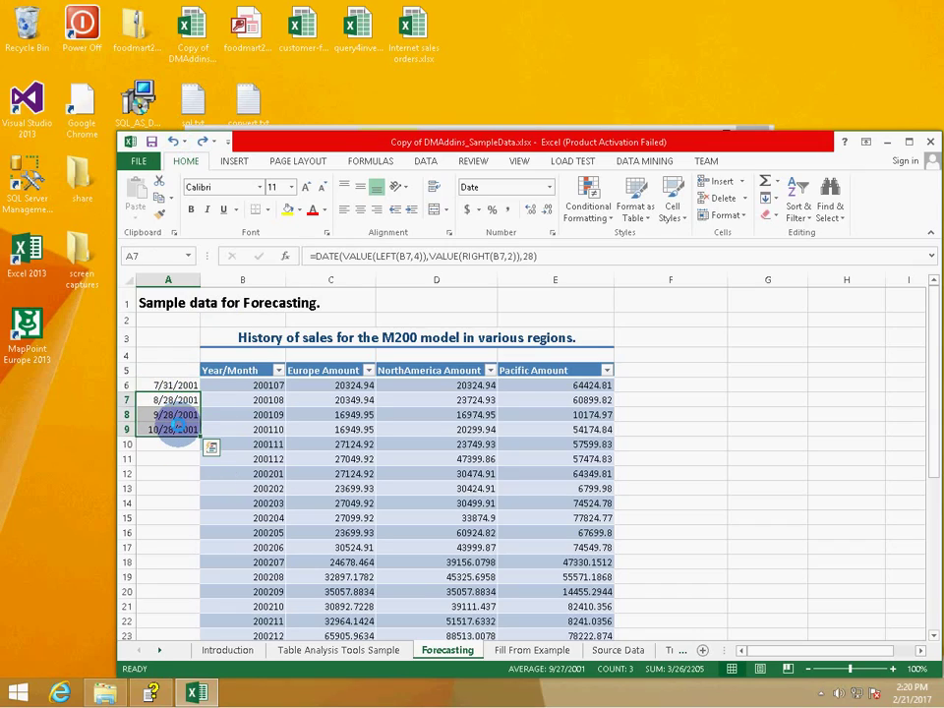
key("Delete")
left_click(175, 384)
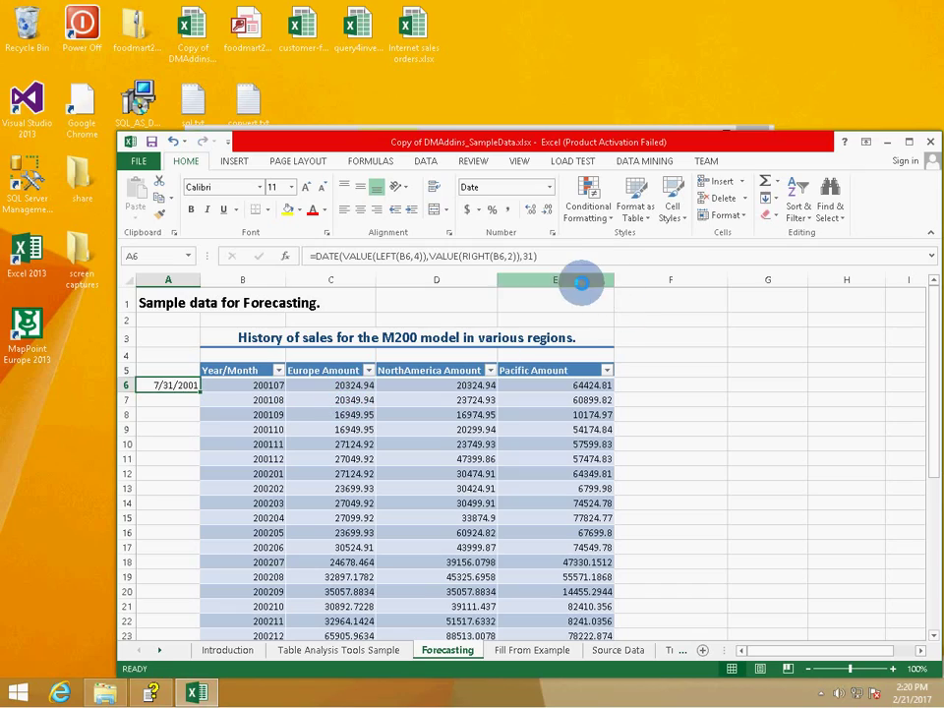
Enter =DAY(EOMONTH(A6,0)) in F6 to calculate the number of days in the month of A6
left_click(636, 384)
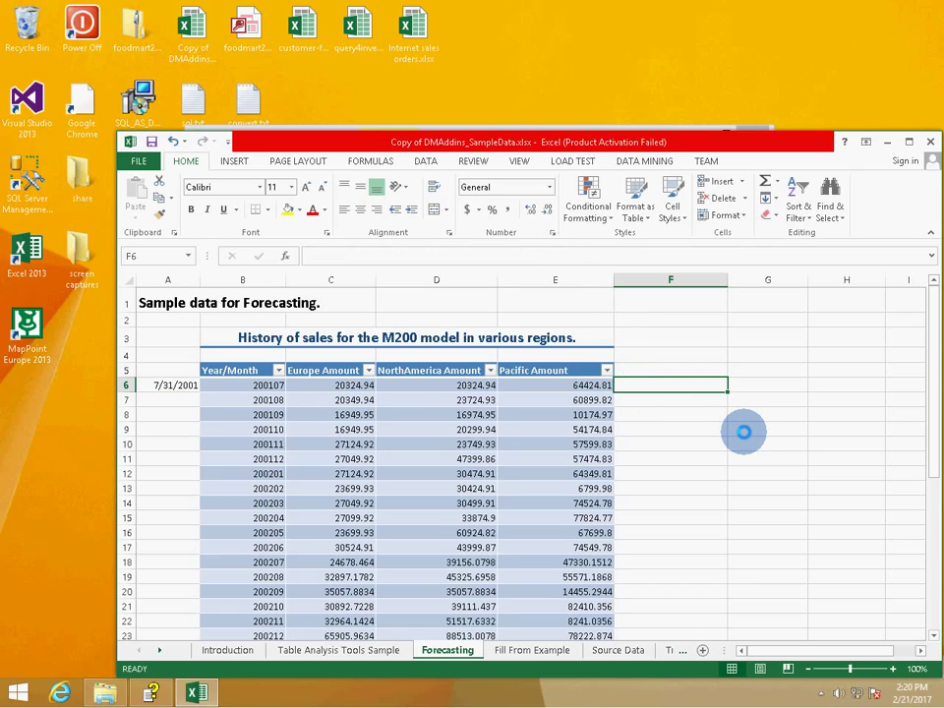
type("=")
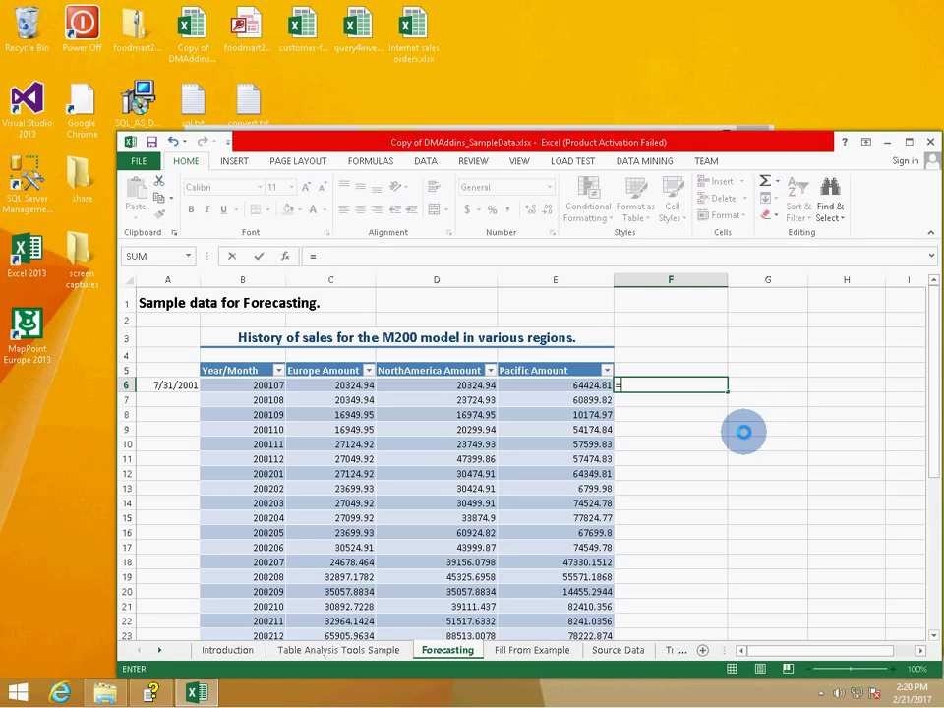
type("DAY(EOMONTH(")
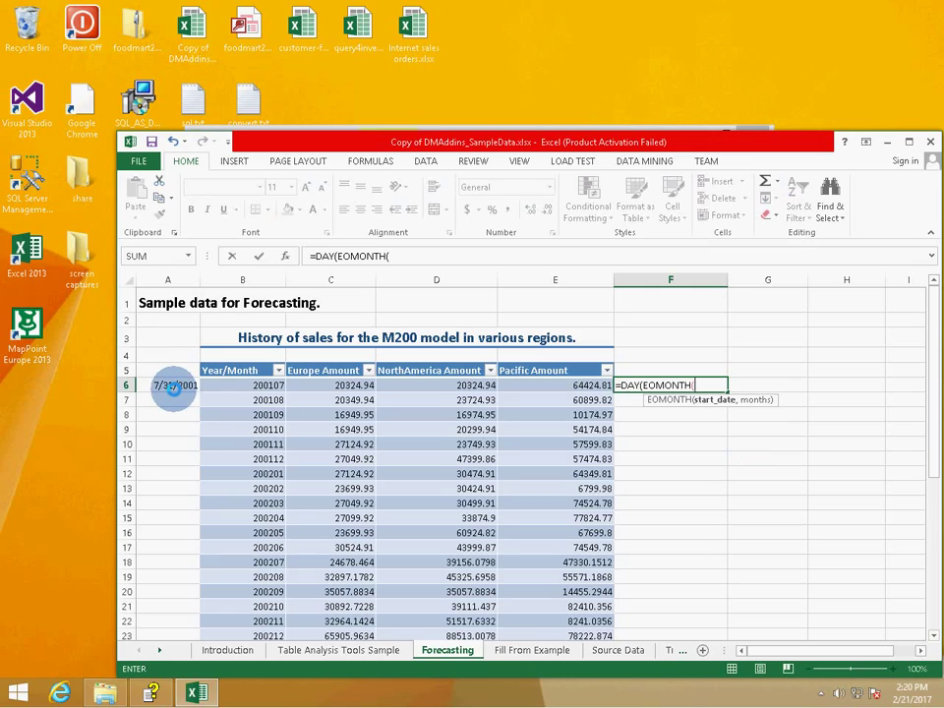
left_click(175, 385)
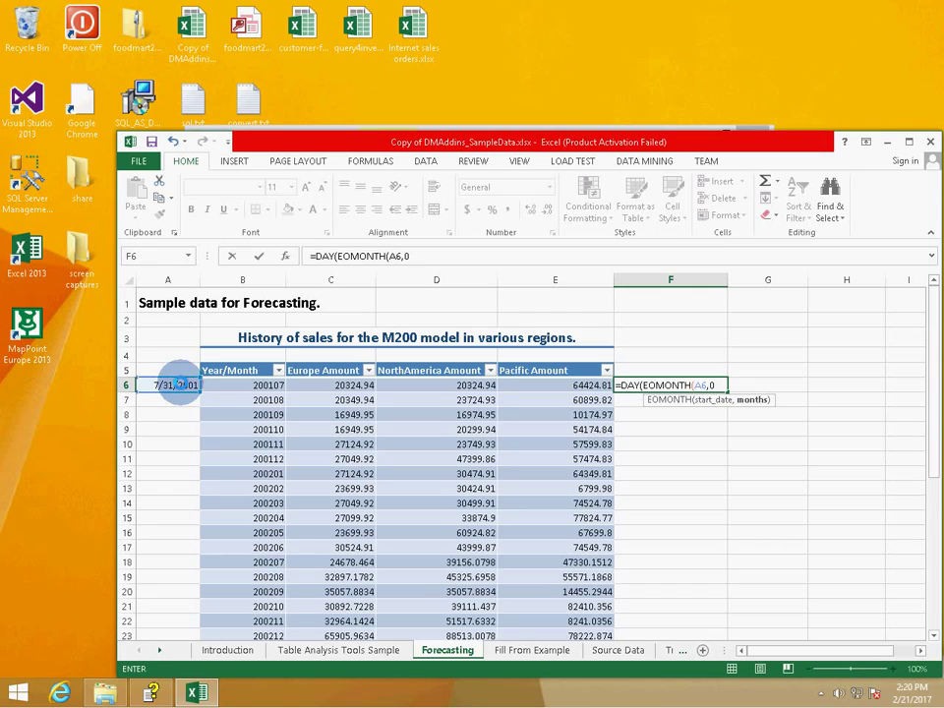
type(",0)")
key("Return")
Set the day argument of the date formula in A6 to 1
left_click(177, 386)
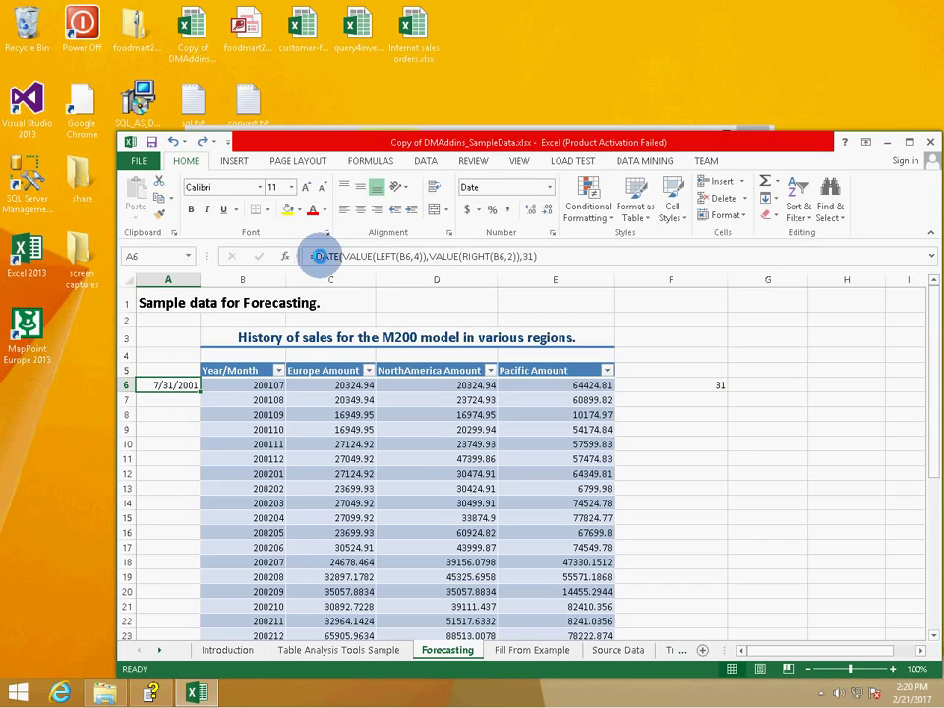
left_click(527, 256)
key("BackSpace")
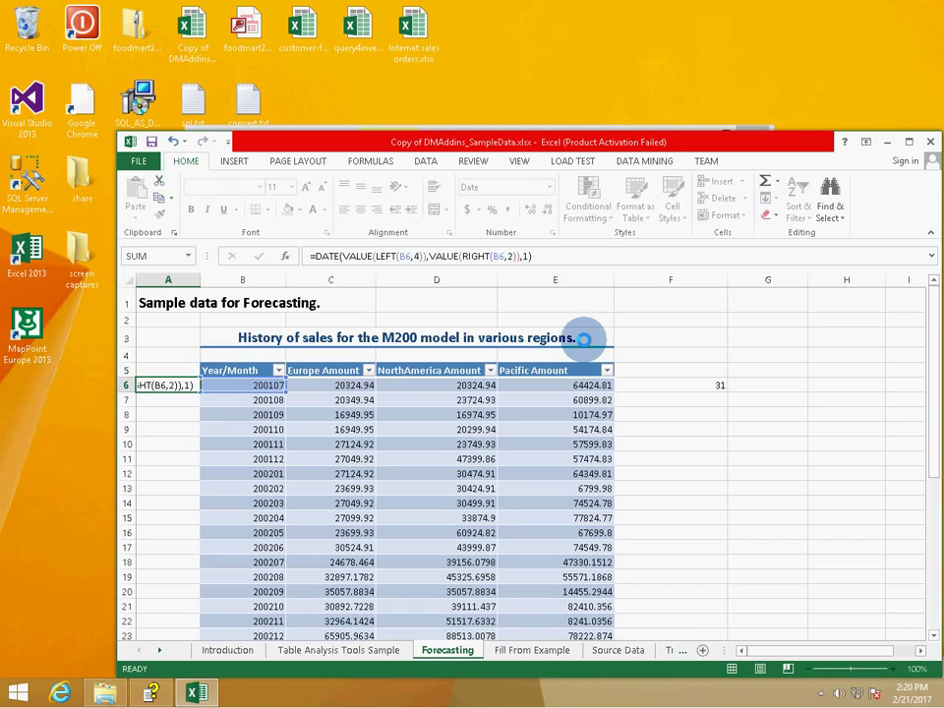
key("Return")
key("Up")
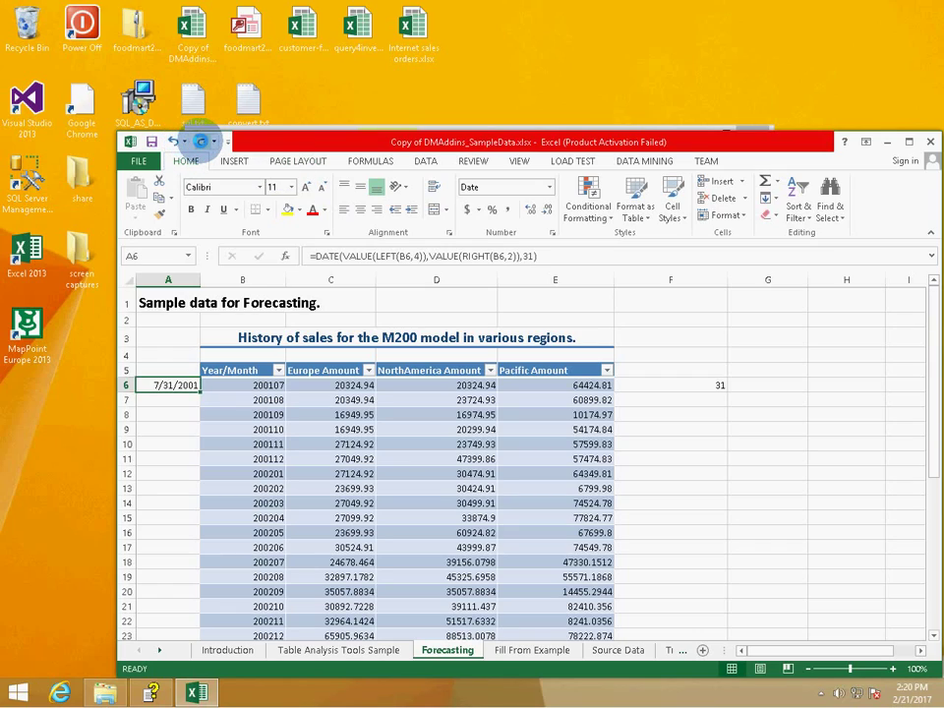
Fill the date formula in A6 and the day-count formula in F6 down to row 8, one row at a time
left_click(697, 386)
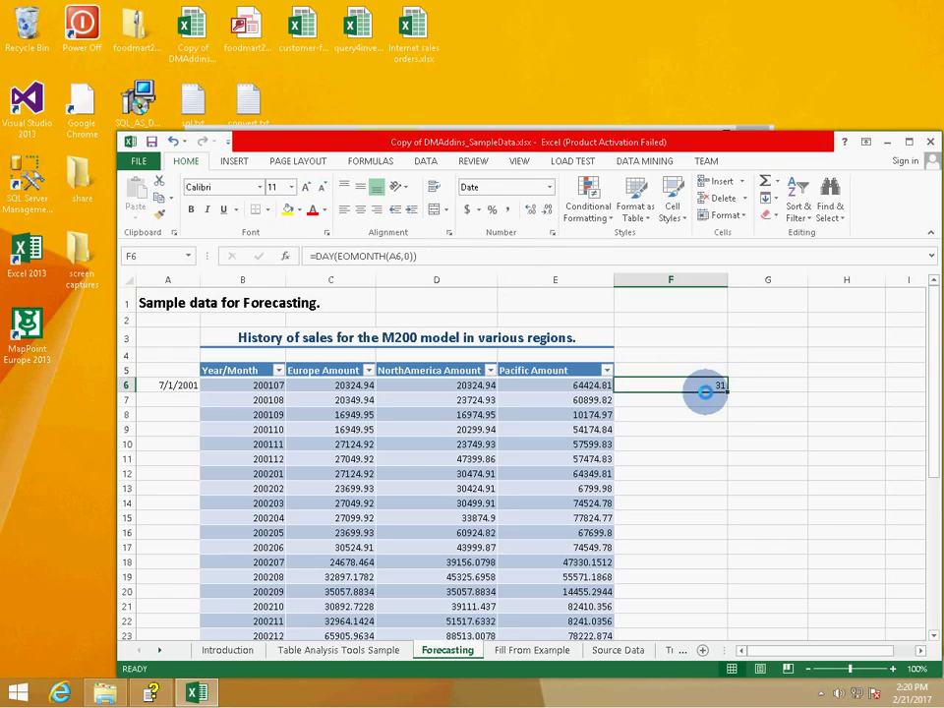
left_click(183, 386)
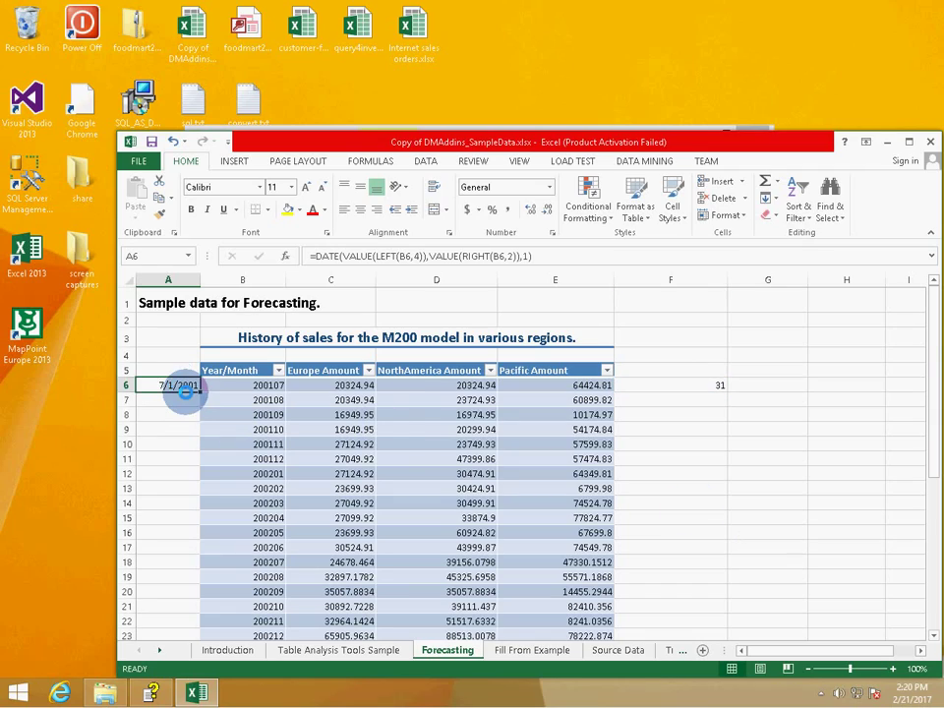
left_click_drag(198, 392, 199, 402)
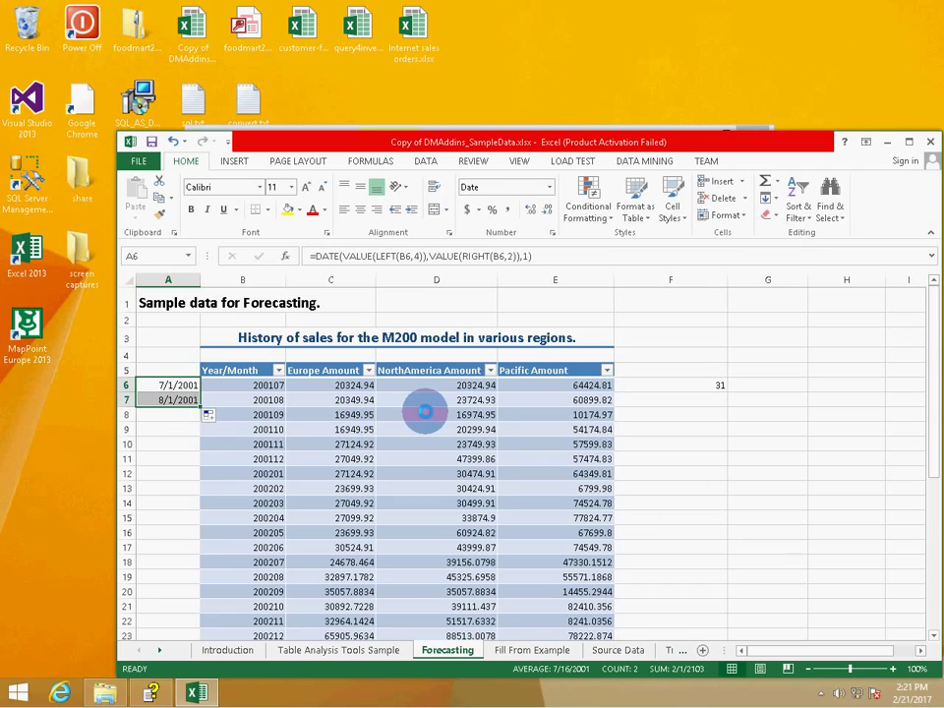
left_click(724, 390)
left_click_drag(725, 392, 725, 402)
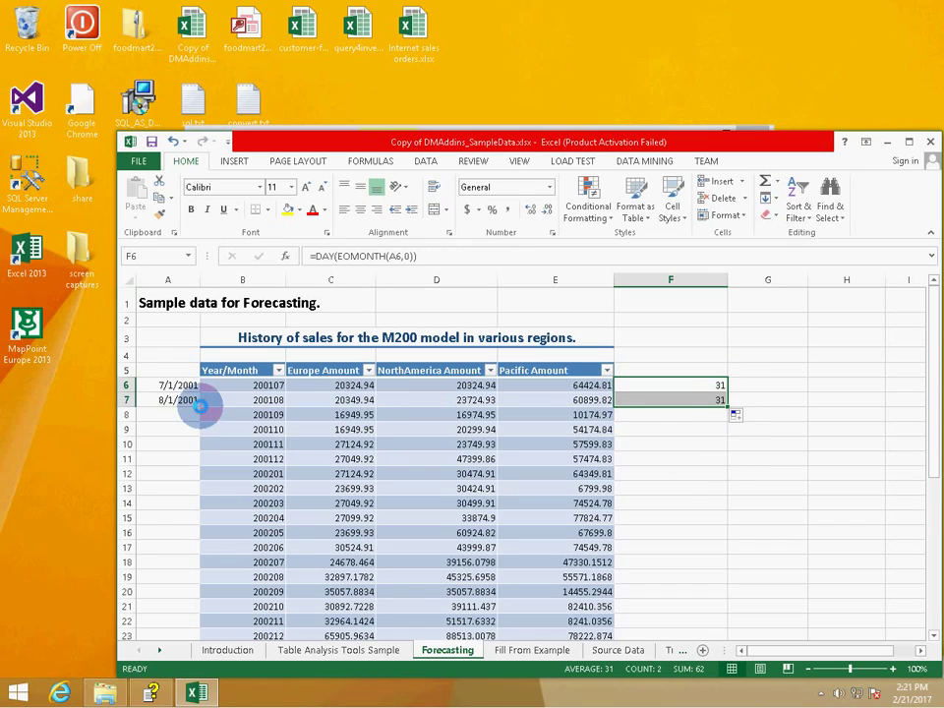
left_click(198, 404)
left_click_drag(197, 403, 197, 417)
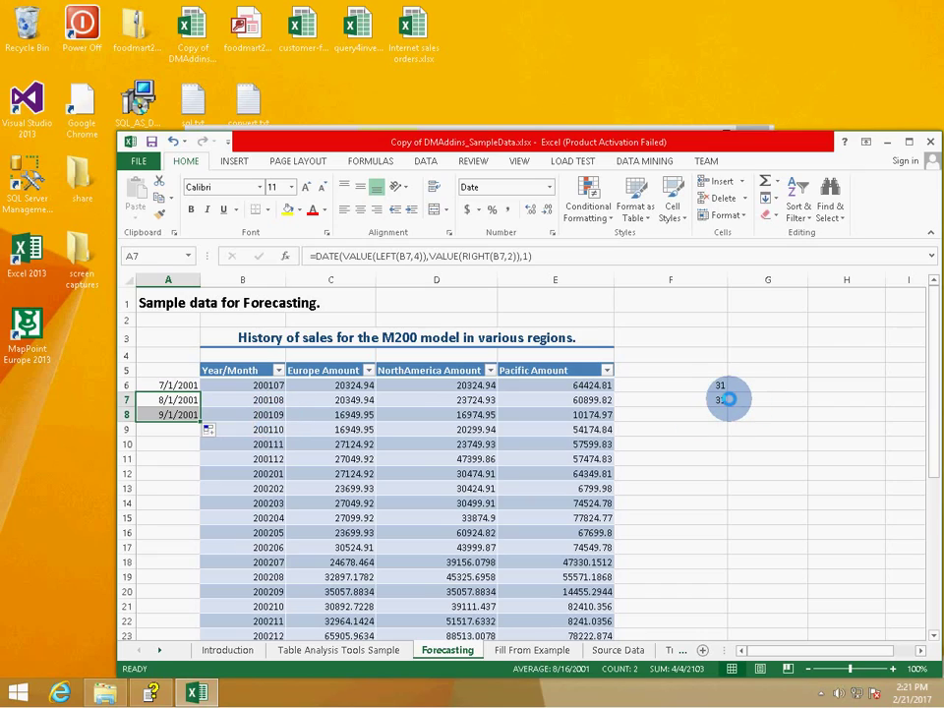
left_click(722, 398)
left_click_drag(725, 407, 724, 420)
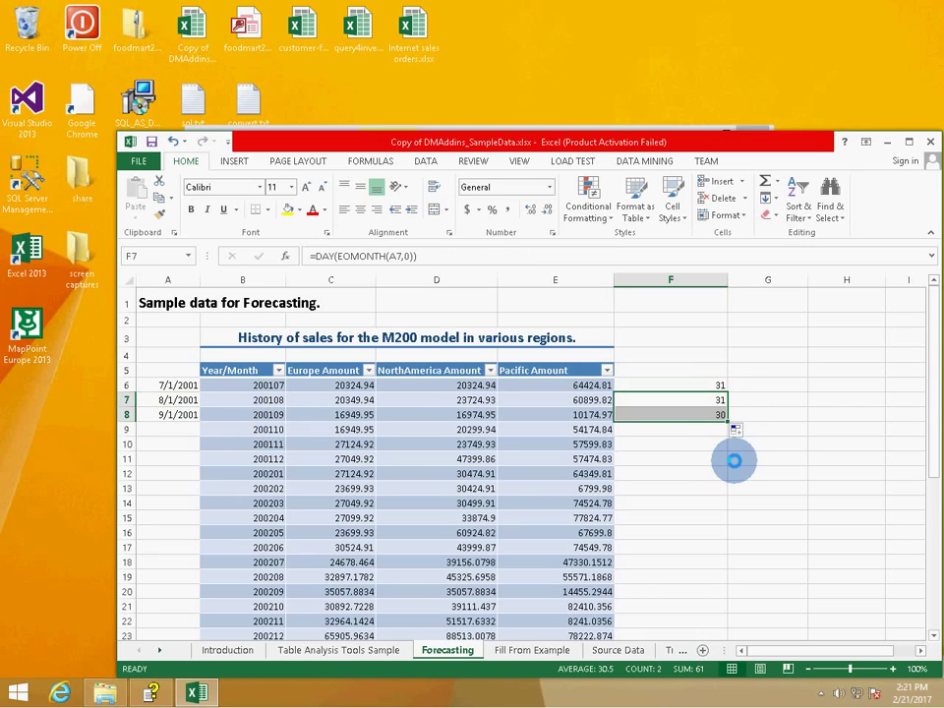
Extend the date formula from A8 to A13 and the day-count formula from F8 to F13
left_click(197, 417)
left_click_drag(197, 417, 201, 491)
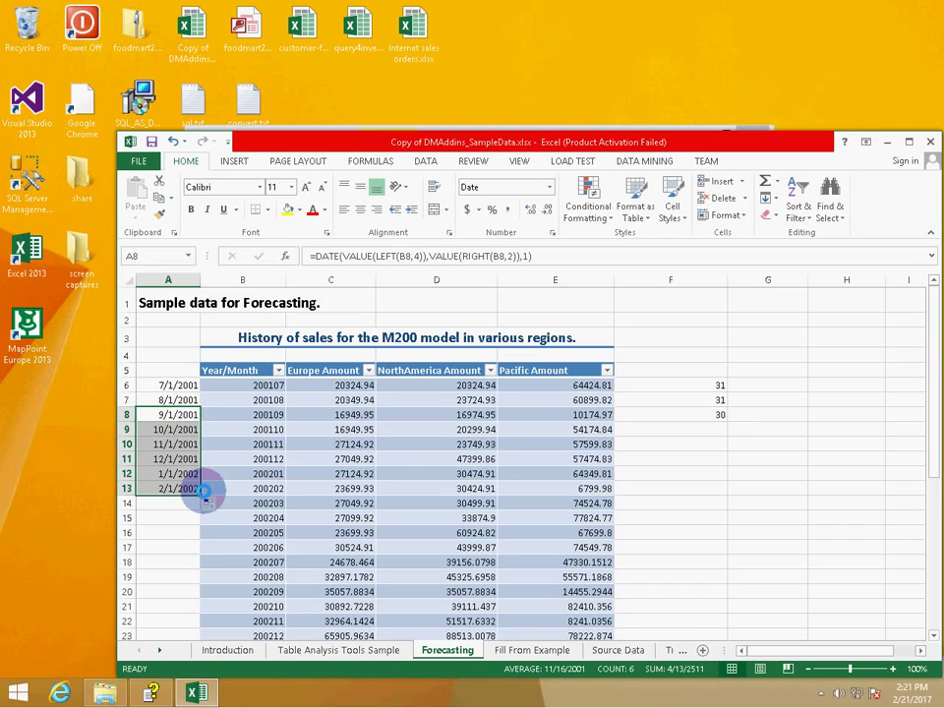
left_click(721, 414)
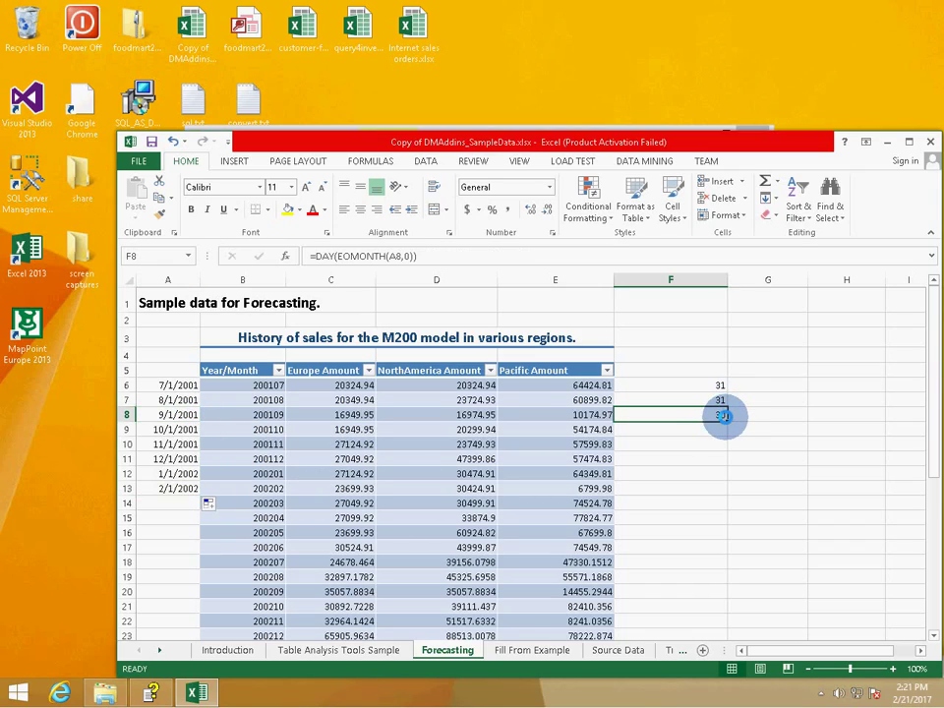
left_click_drag(724, 420, 724, 489)
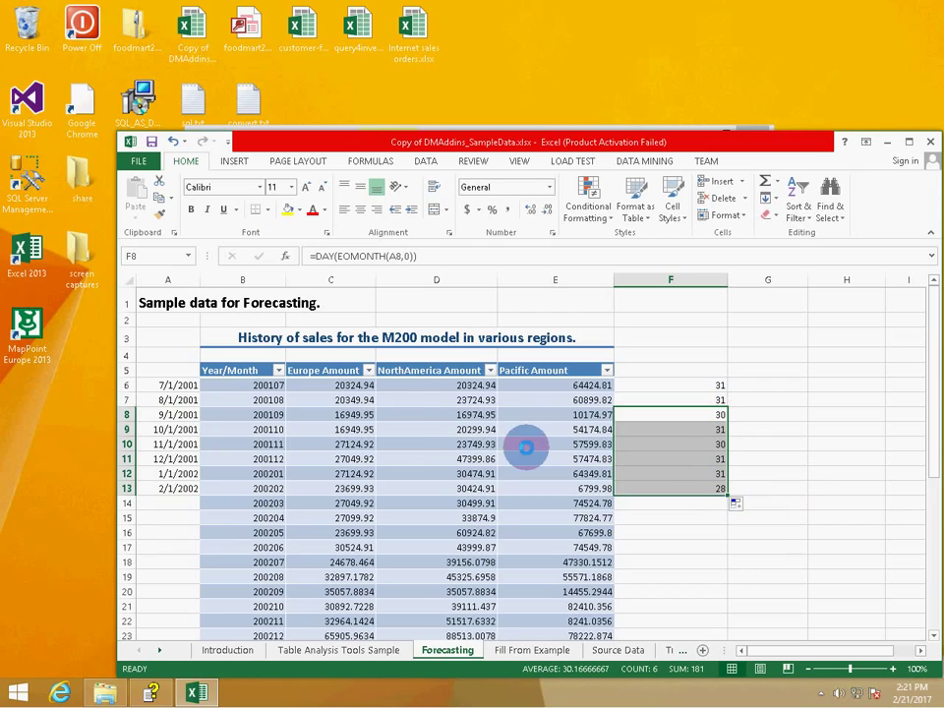
Clear the test copies in A7:A13 and F7:F13, keeping only the formulas in row 6
left_click(185, 386)
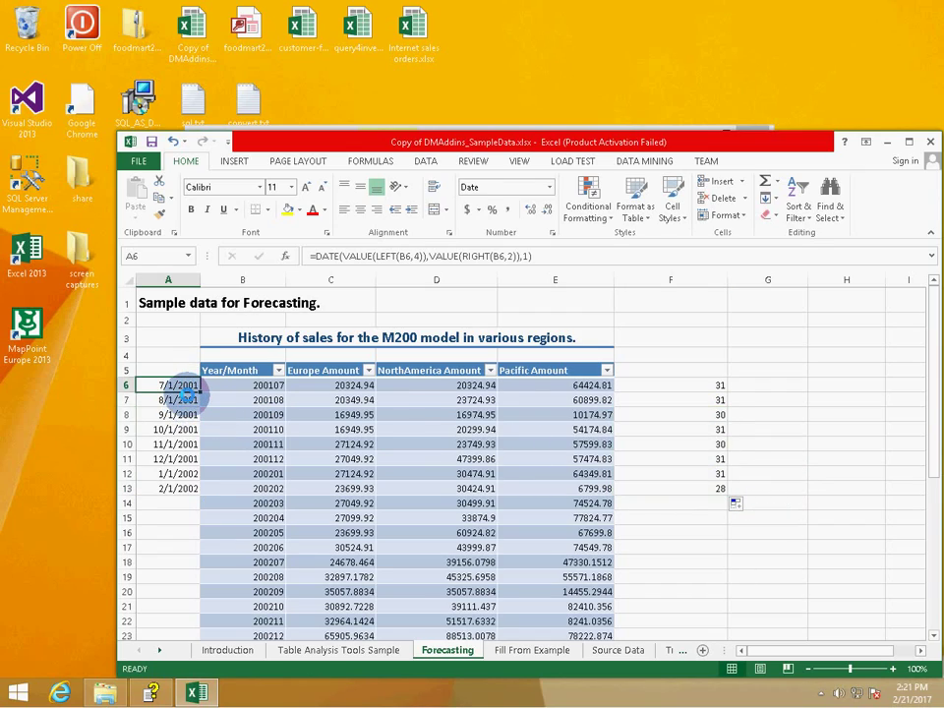
left_click_drag(187, 397, 185, 489)
key("Delete")
mouse_move(717, 395)
left_mouse_down()
mouse_move(716, 482)
mouse_move(717, 385)
left_mouse_up()
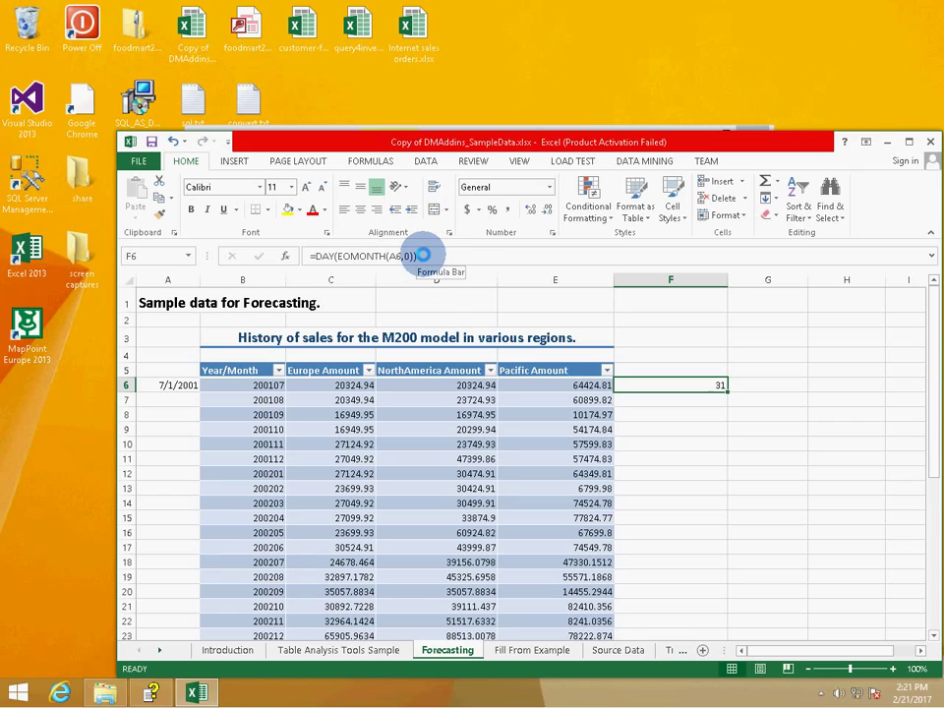
Copy the formula text =DAY(EOMONTH(A6,0)) from F6 and empty that cell
left_click_drag(423, 254, 312, 255)
key("ctrl+c")
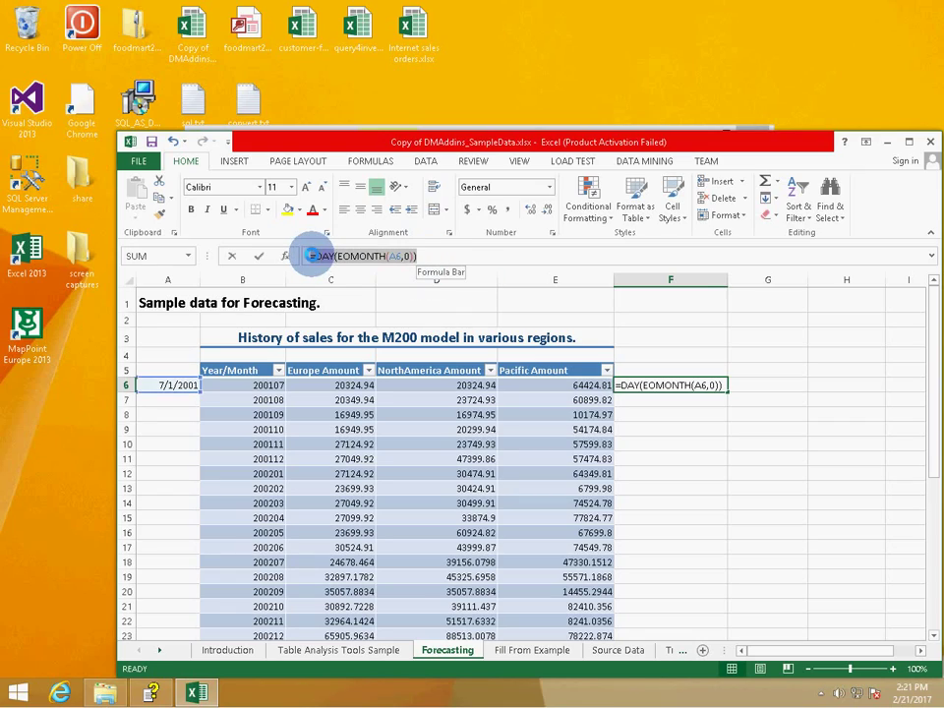
key("Delete")
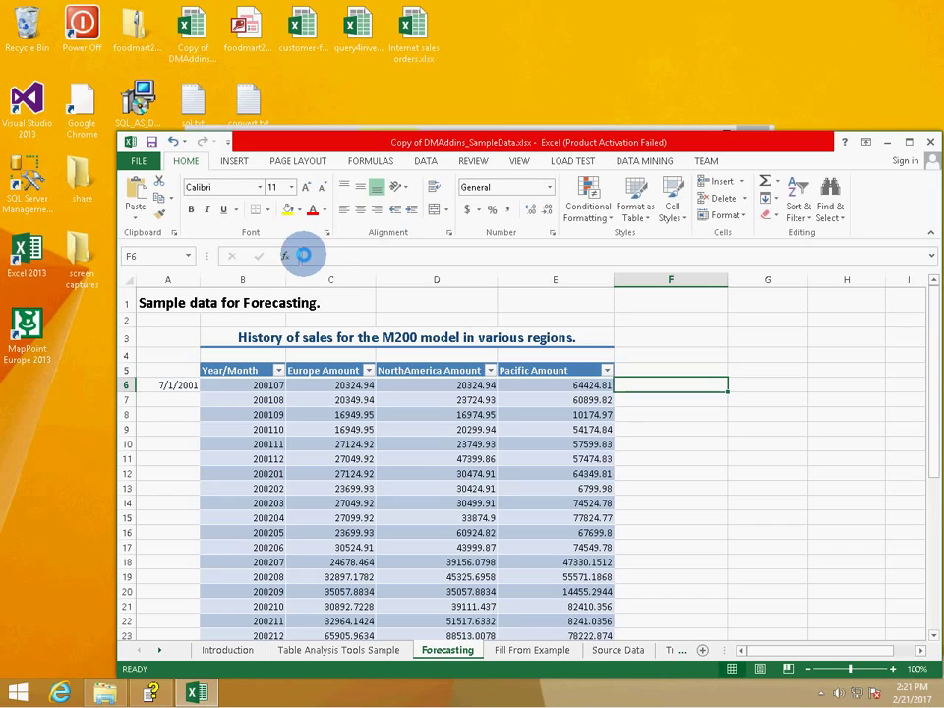
left_click(258, 254)
Replace the day argument of A6's date formula with the copied =DAY(EOMONTH(A6,0)) and delete the A6 reference inside it
left_click(183, 385)
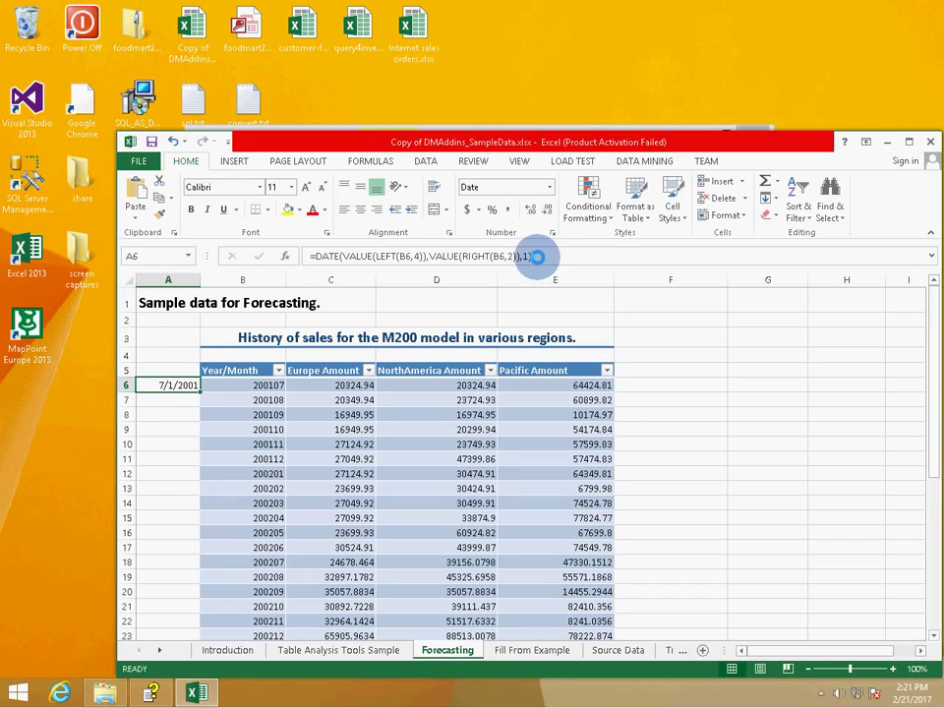
left_click(524, 255)
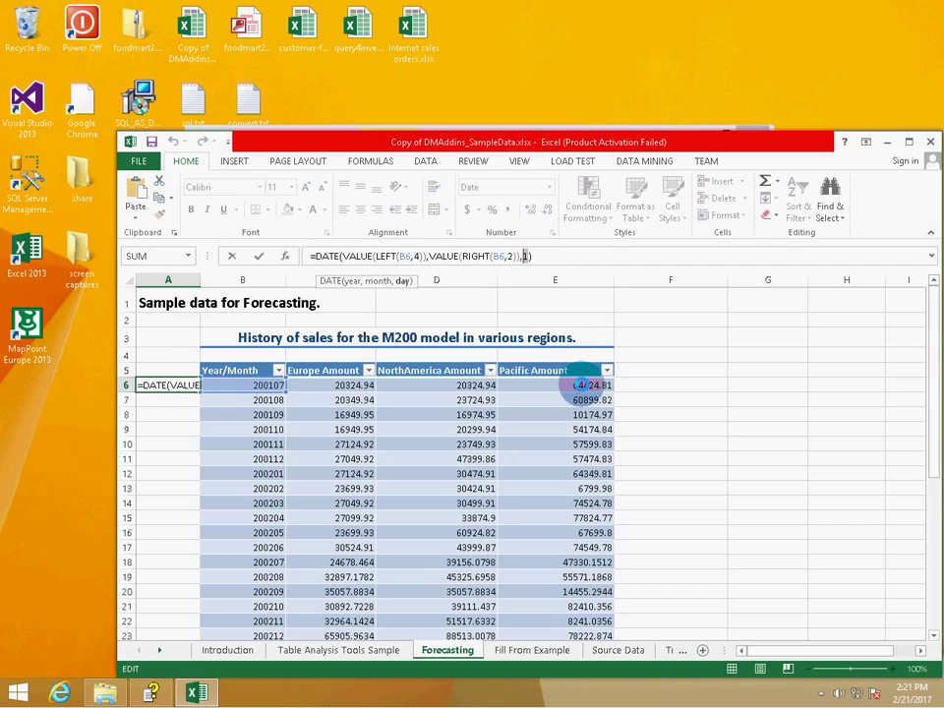
double_click(524, 256)
key("ctrl+v")
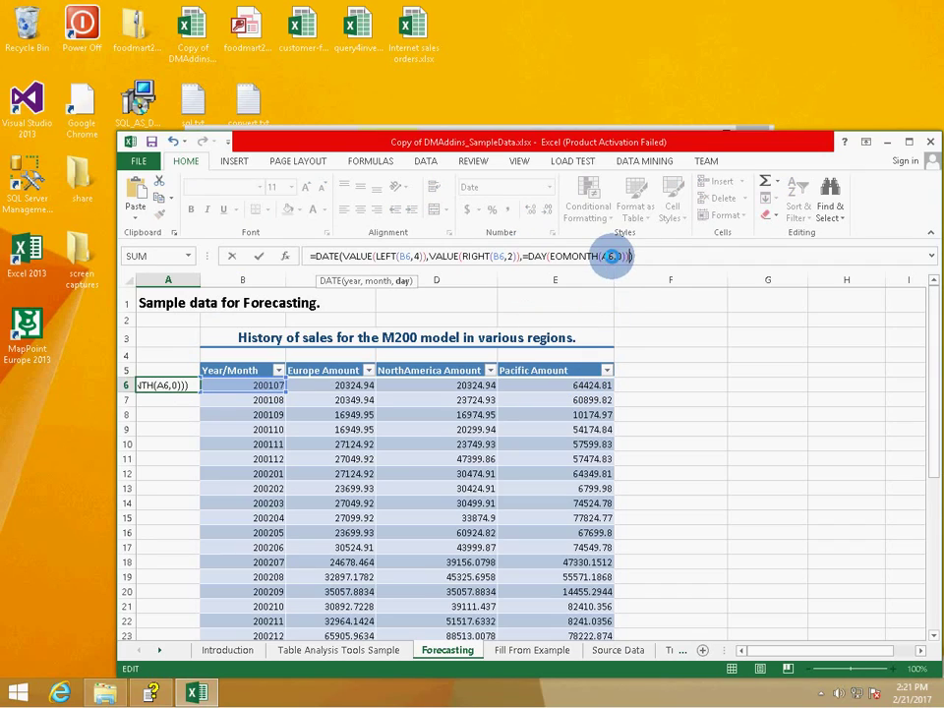
left_click(611, 256)
key("BackSpace")
key("BackSpace")
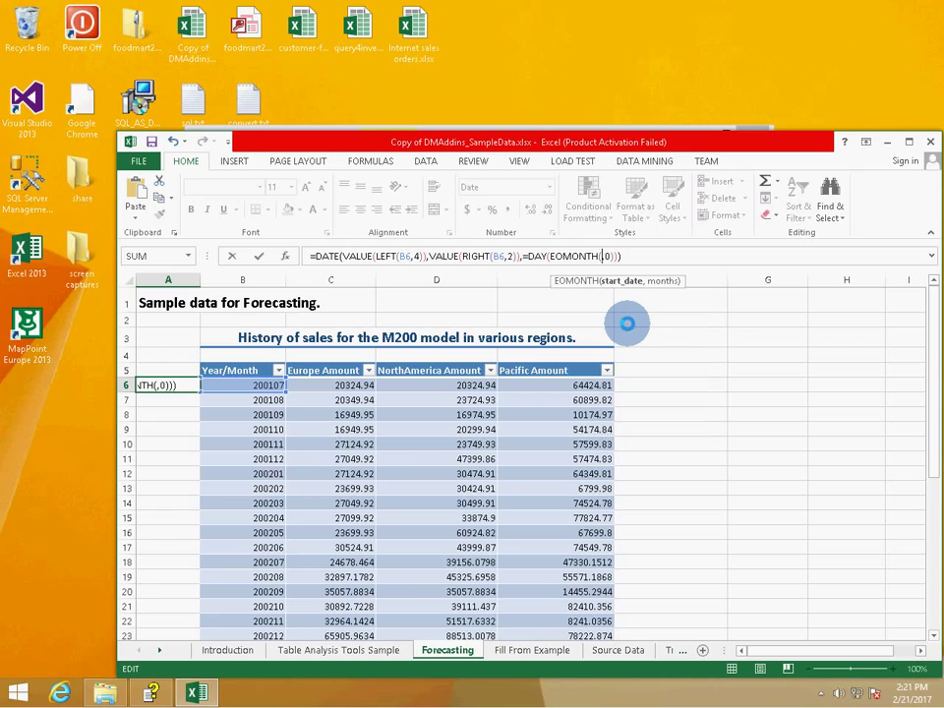
Copy the DATE(VALUE(LEFT(B6,4)),VALUE(RIGHT(B6,2)), part of the formula into EOMONTH as its start date, completed with day 1
left_click_drag(316, 255, 525, 256)
right_click(522, 256)
left_click(553, 284)
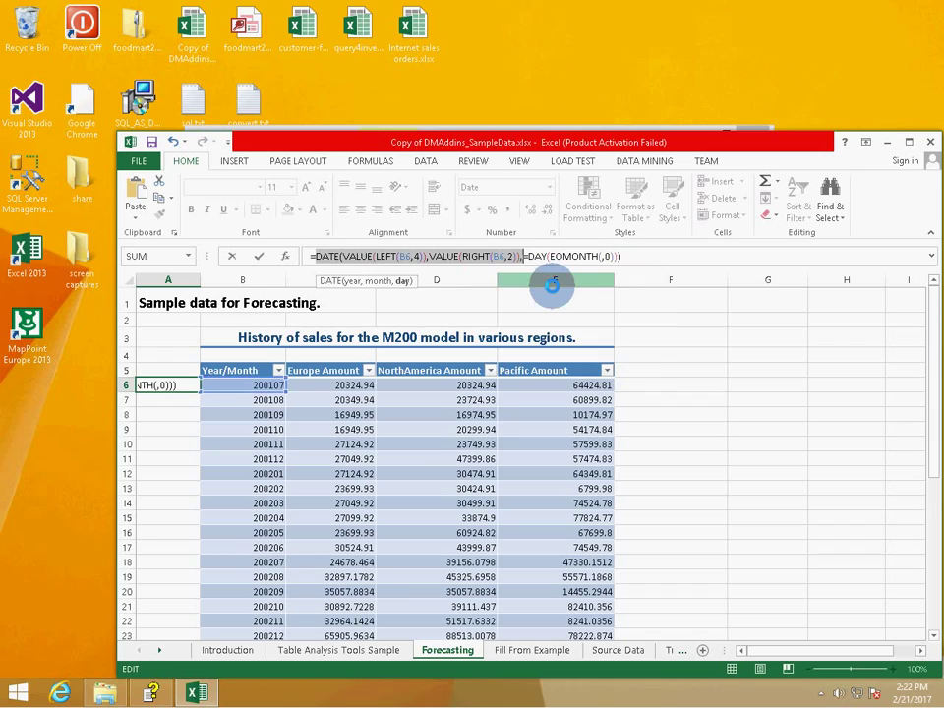
left_click(609, 257)
left_click(607, 256)
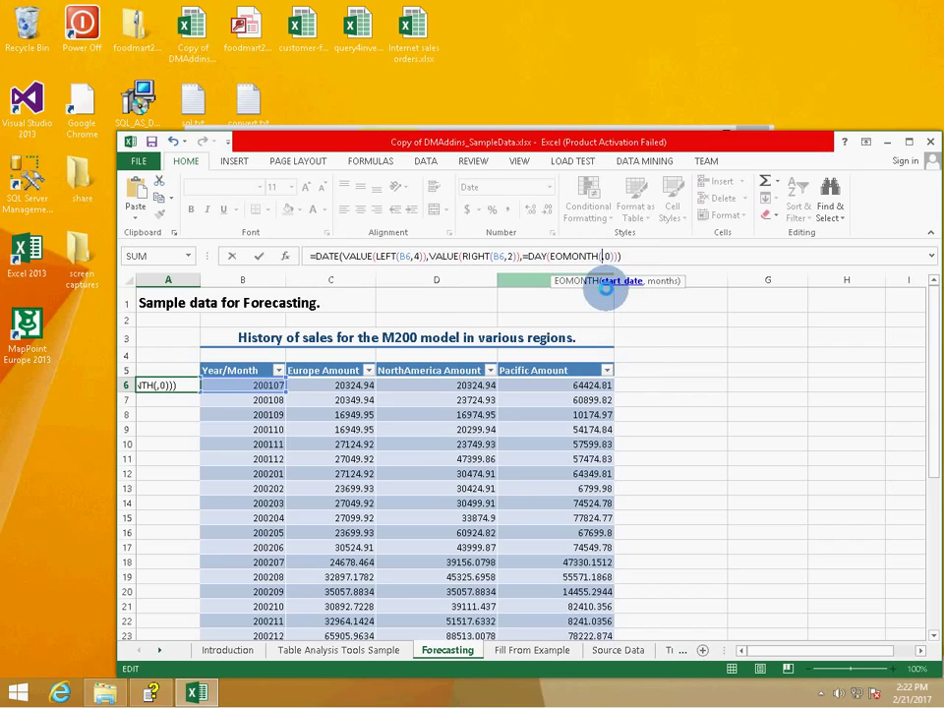
key("ctrl+v")
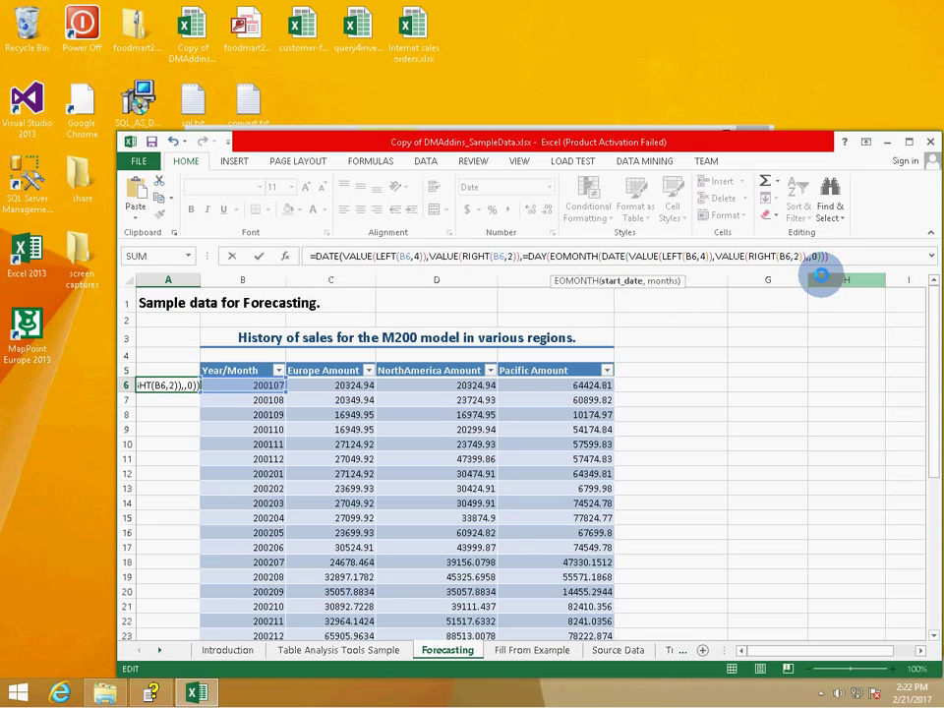
type("1")
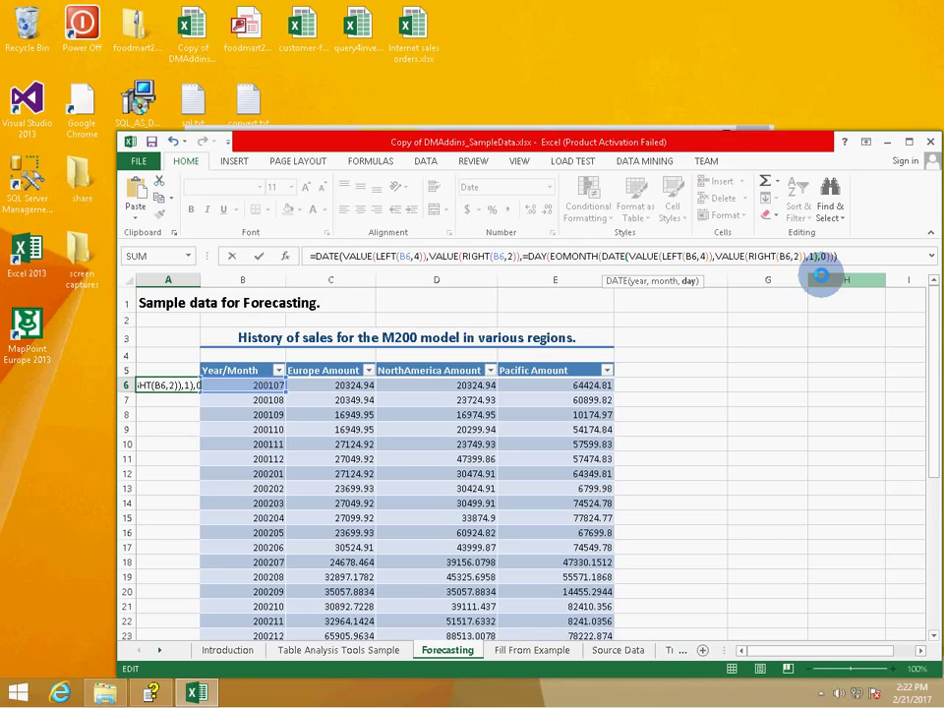
Remove the extra equals sign before DAY in A6's formula and commit the formula
left_click(524, 256)
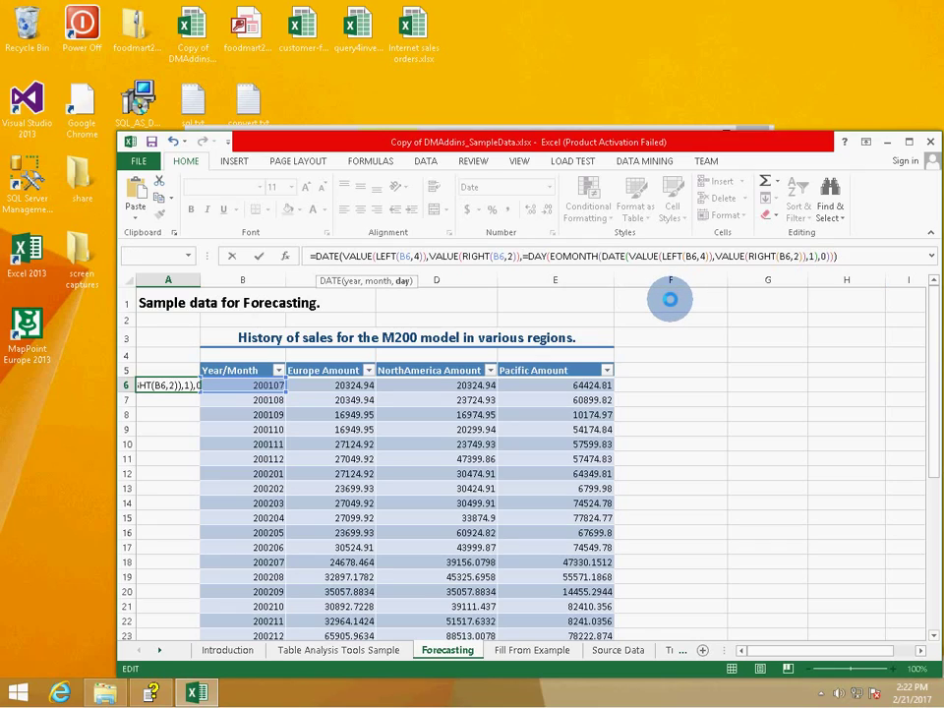
key("Delete")
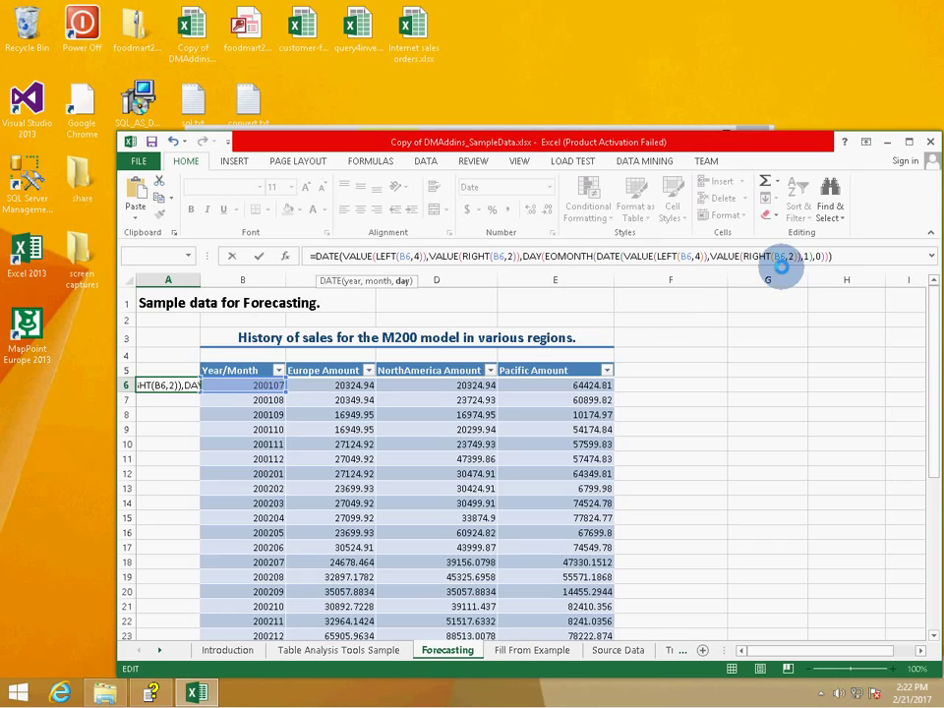
left_click(842, 257)
Fill the month-end formula from A6 down to A19 and check the February date in A13
left_click(197, 390)
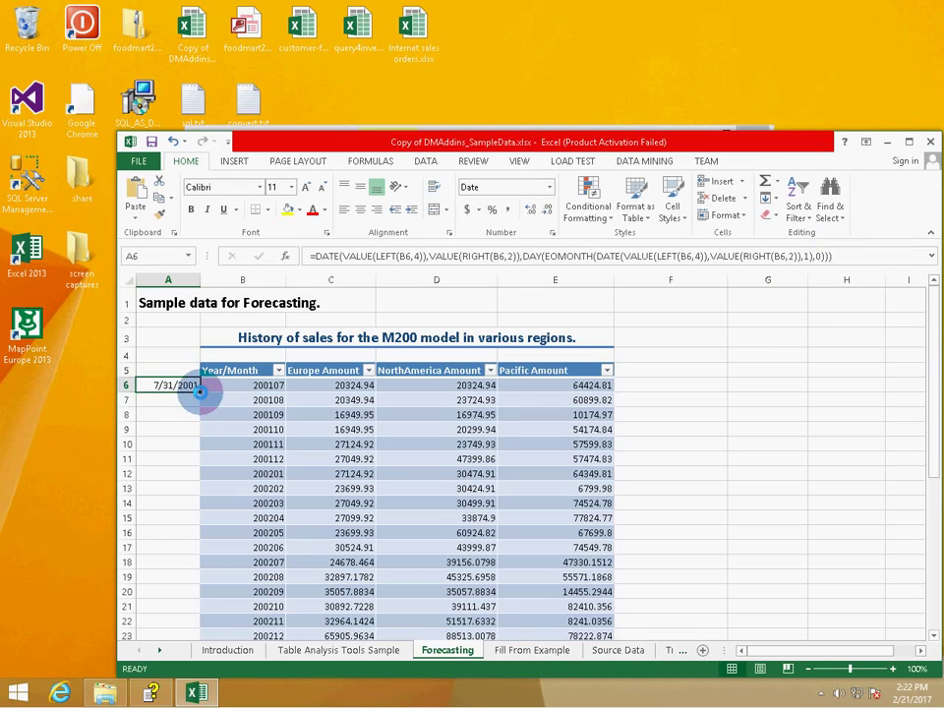
left_click_drag(198, 392, 202, 578)
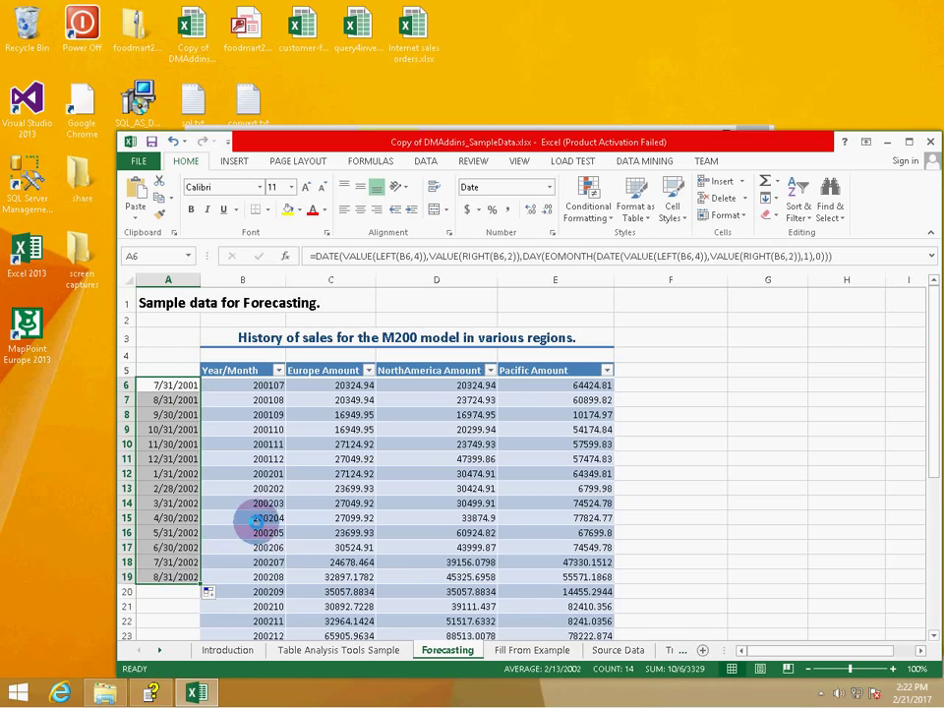
left_click(172, 489)
Test the leap-year handling by changing B13 to 200402, and undo that change
left_click(275, 489)
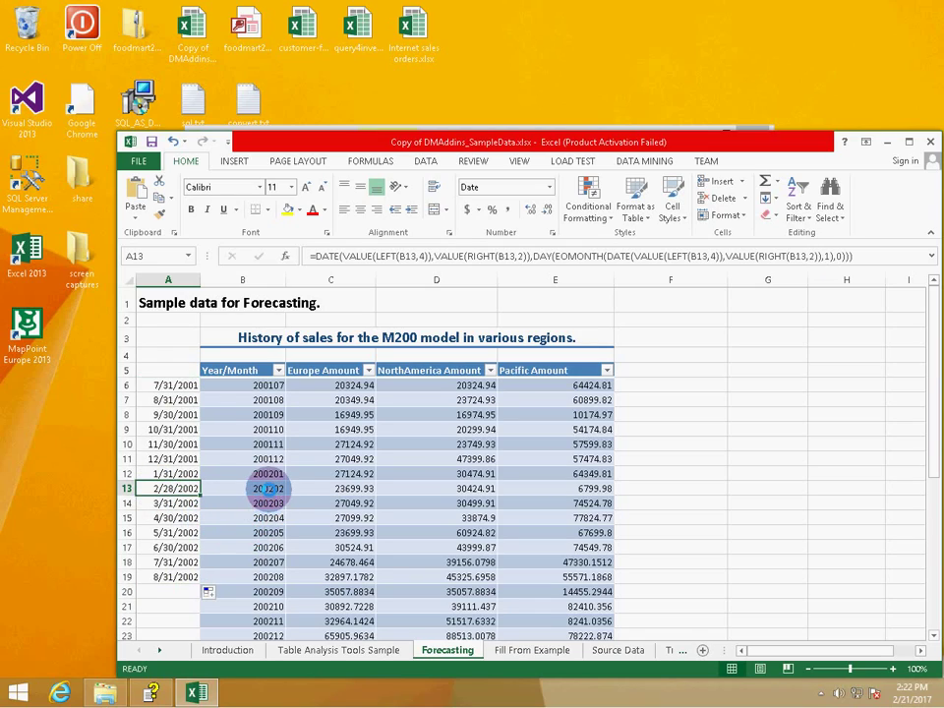
left_click(325, 255)
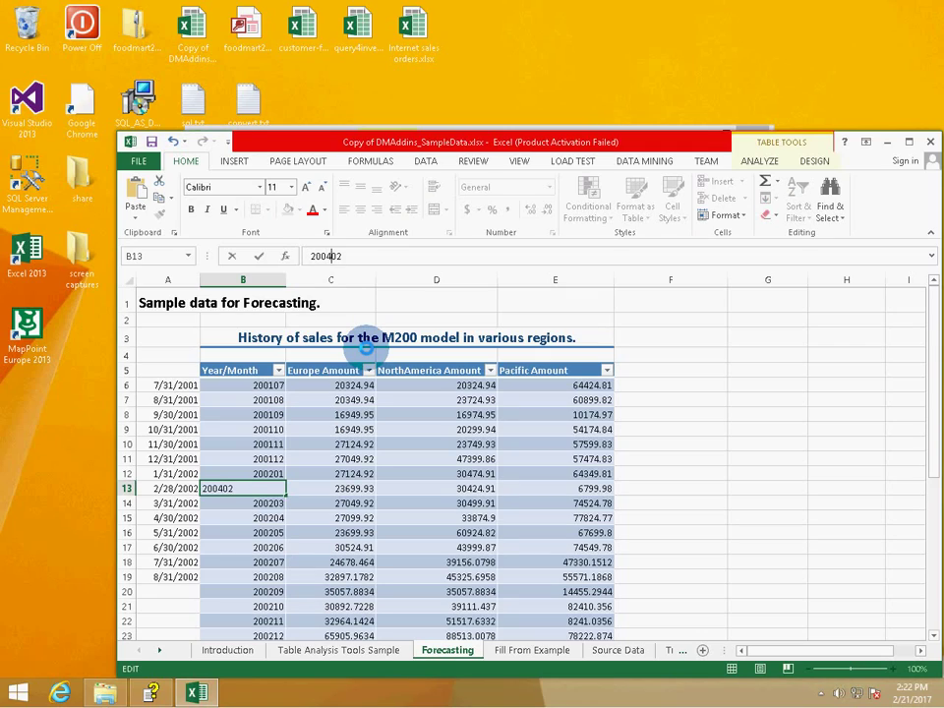
key("Return")
key("Up")
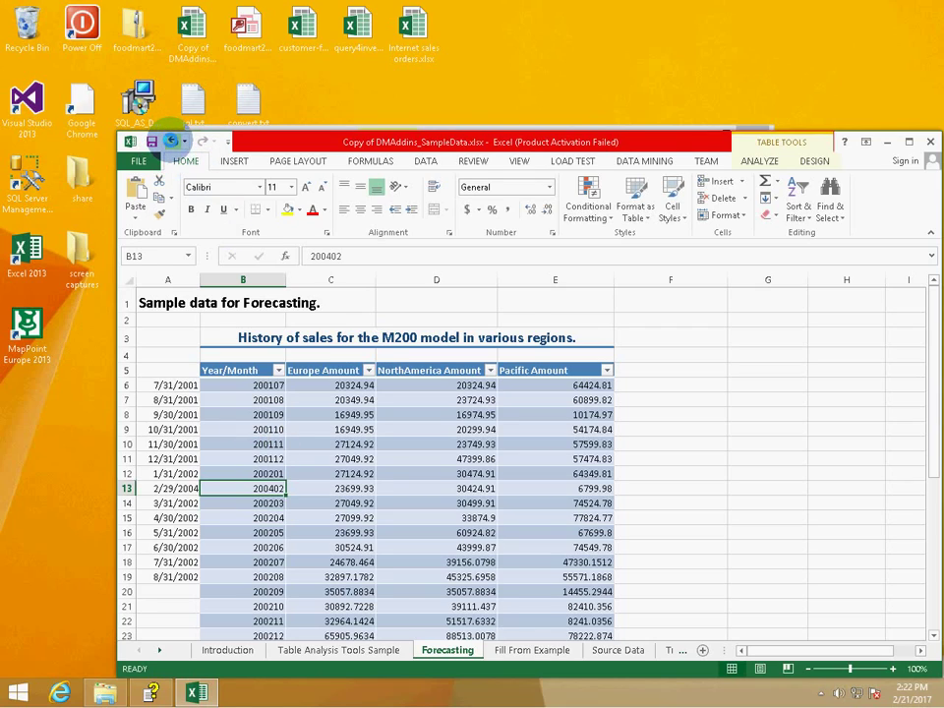
left_click(171, 141)
Fill the month-end formula from A19 down to A41, the last row of the sales table
left_click(197, 577)
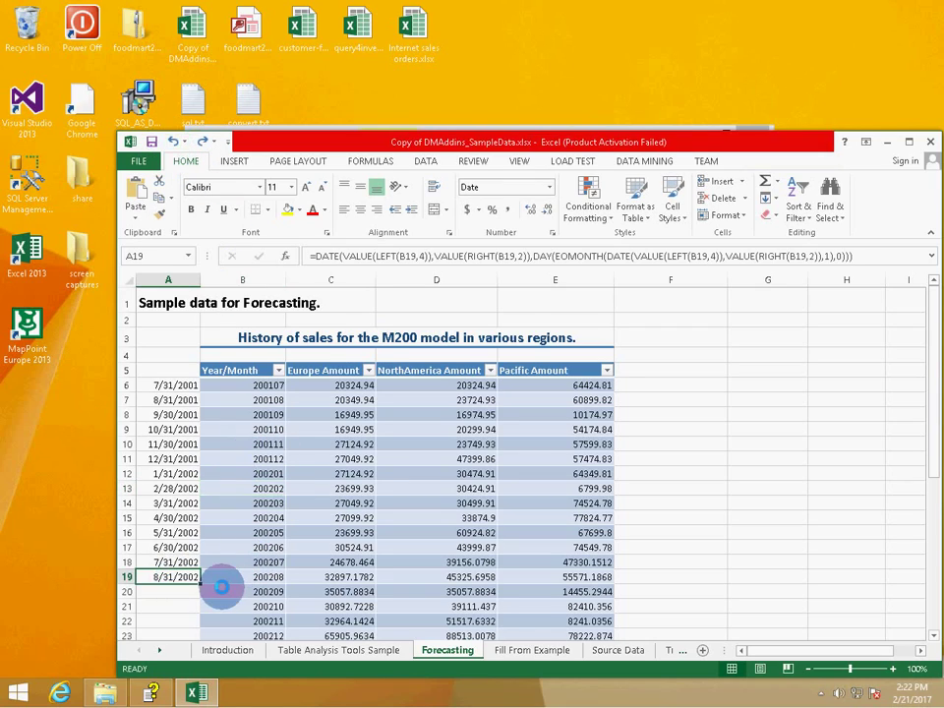
scroll(221, 587, "down", 6)
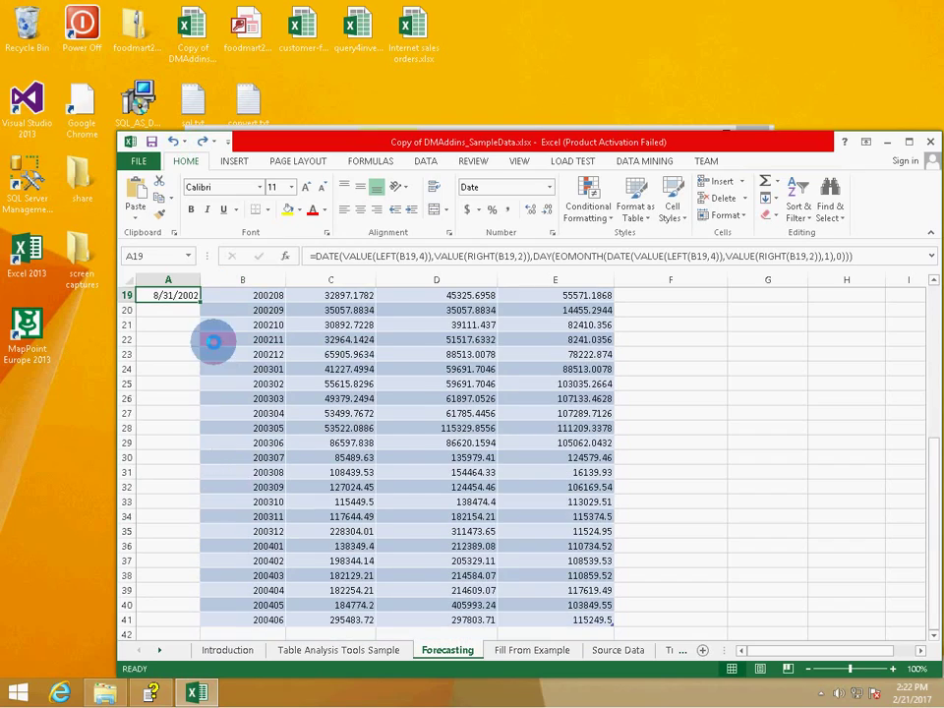
left_click_drag(200, 302, 197, 316)
left_click_drag(196, 571, 196, 620)
scroll(301, 544, "down", 2)
scroll(306, 554, "up", 8)
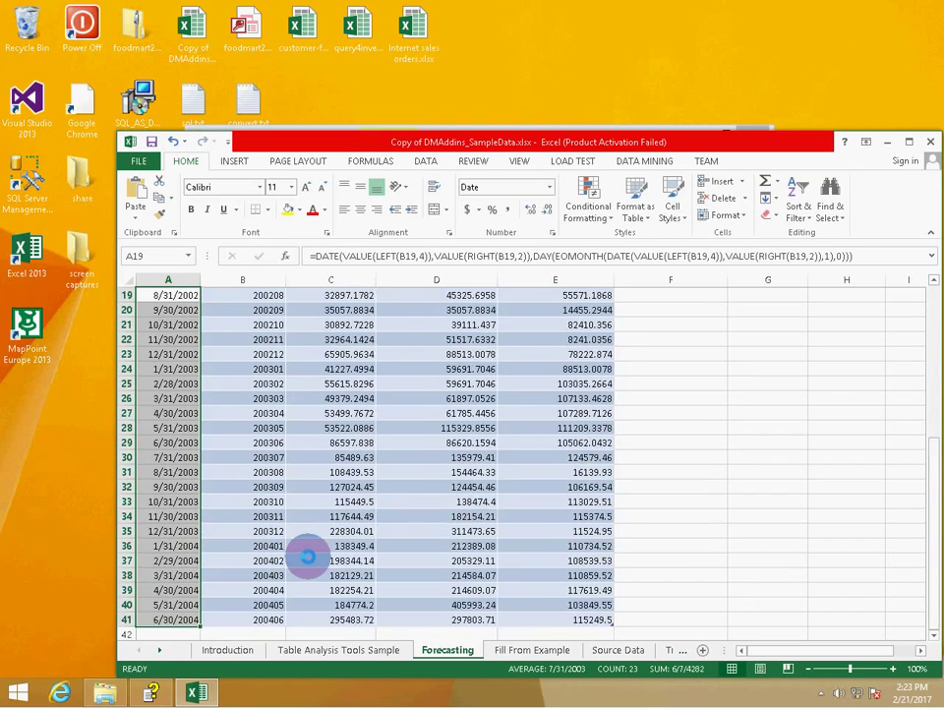
Copy the month-end dates in A6:A41
left_click(173, 379)
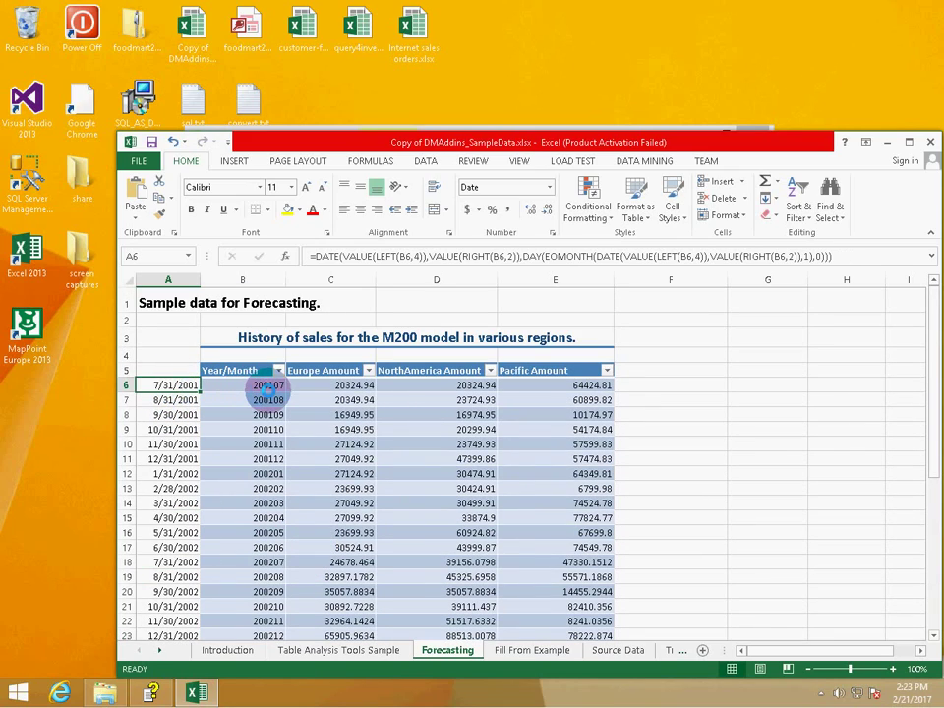
scroll(226, 390, "down", 2)
scroll(213, 337, "up", 1)
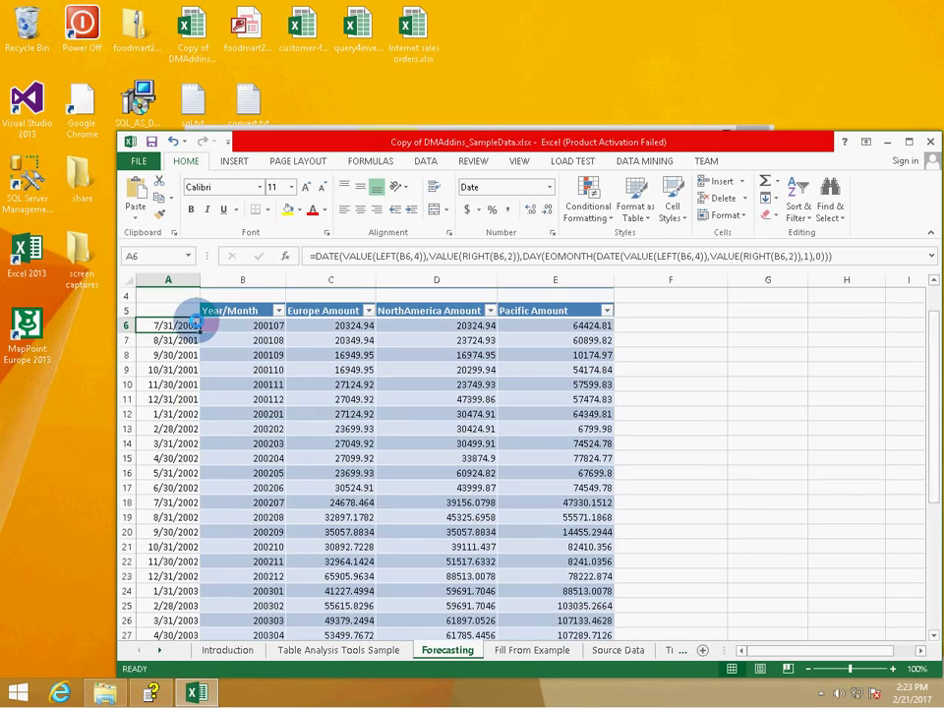
left_click_drag(187, 325, 200, 619)
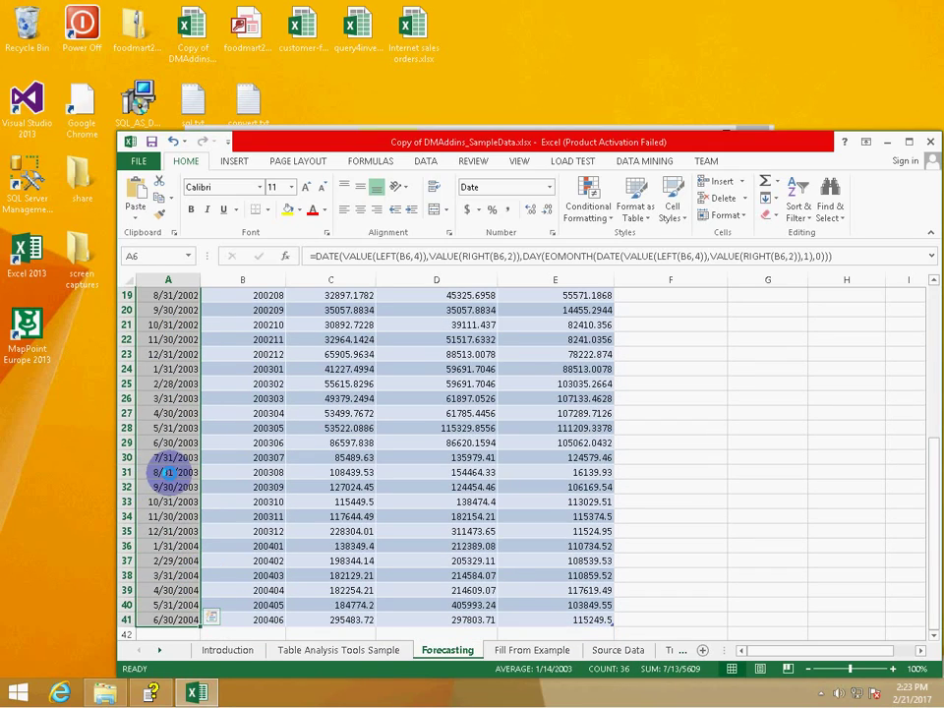
right_click(171, 474)
left_click(204, 206)
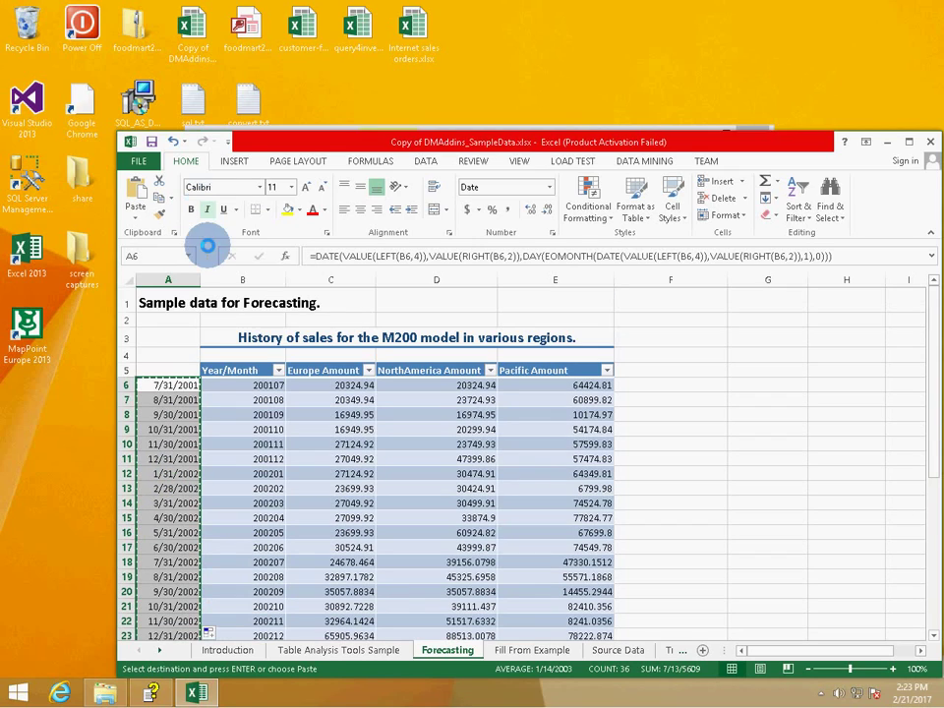
Replace the month-end formulas in A6:A41 with their values using Paste Special
scroll(172, 386, "down", 9)
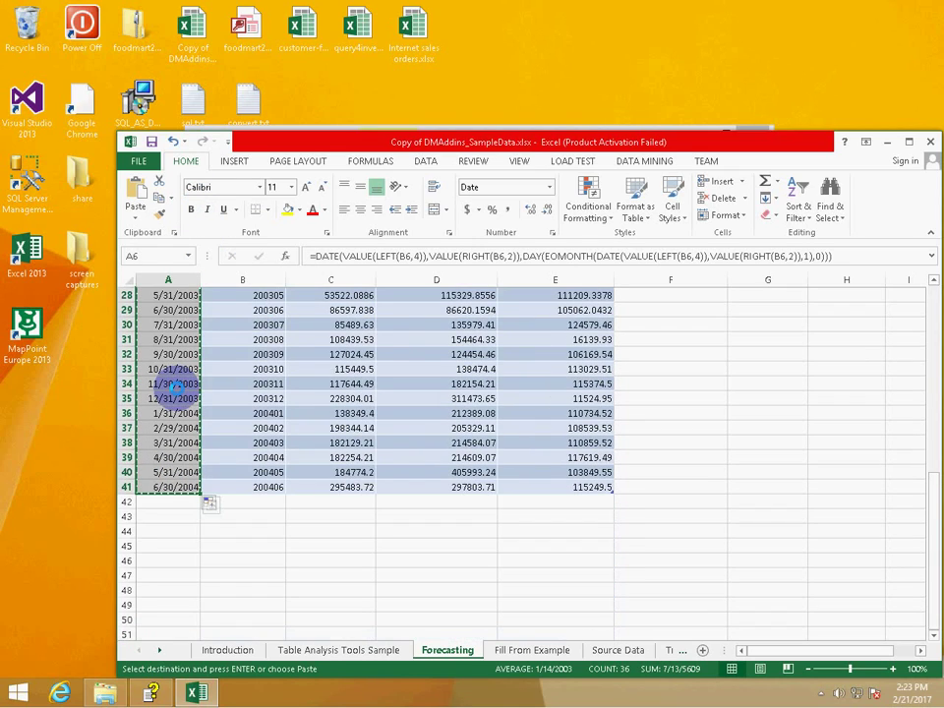
scroll(174, 389, "up", 7)
scroll(172, 388, "up", 2)
right_click(167, 388)
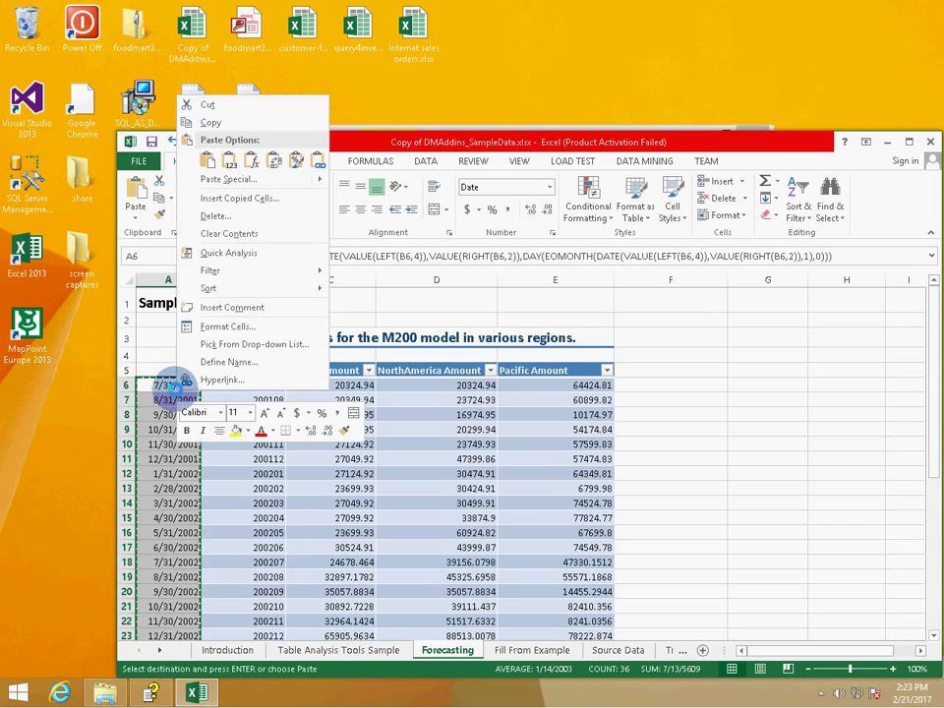
left_click(214, 180)
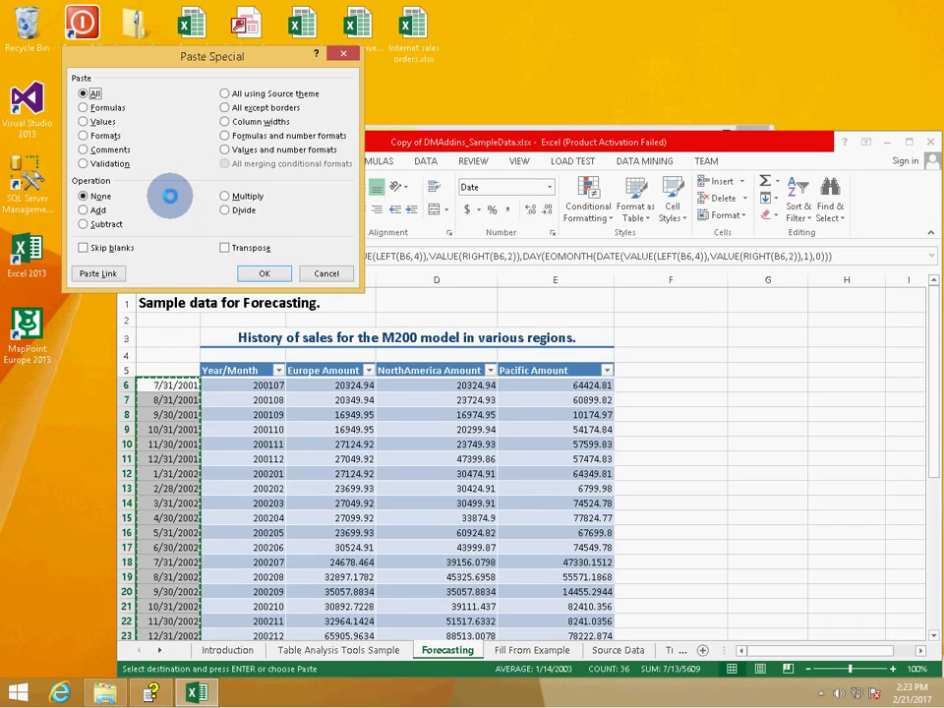
left_click(102, 122)
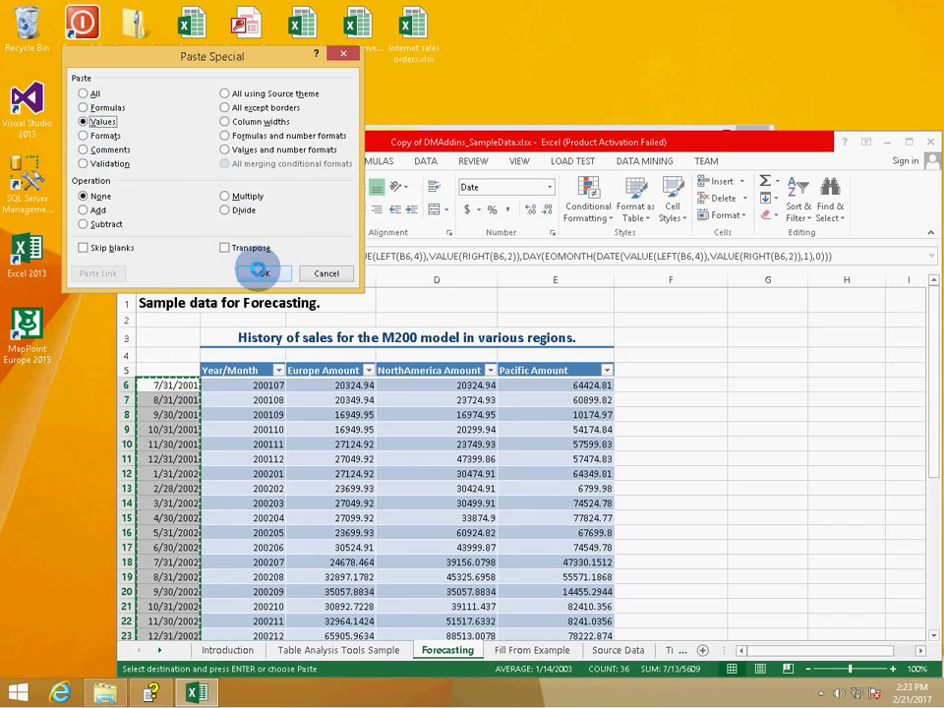
left_click(264, 273)
key("Right")
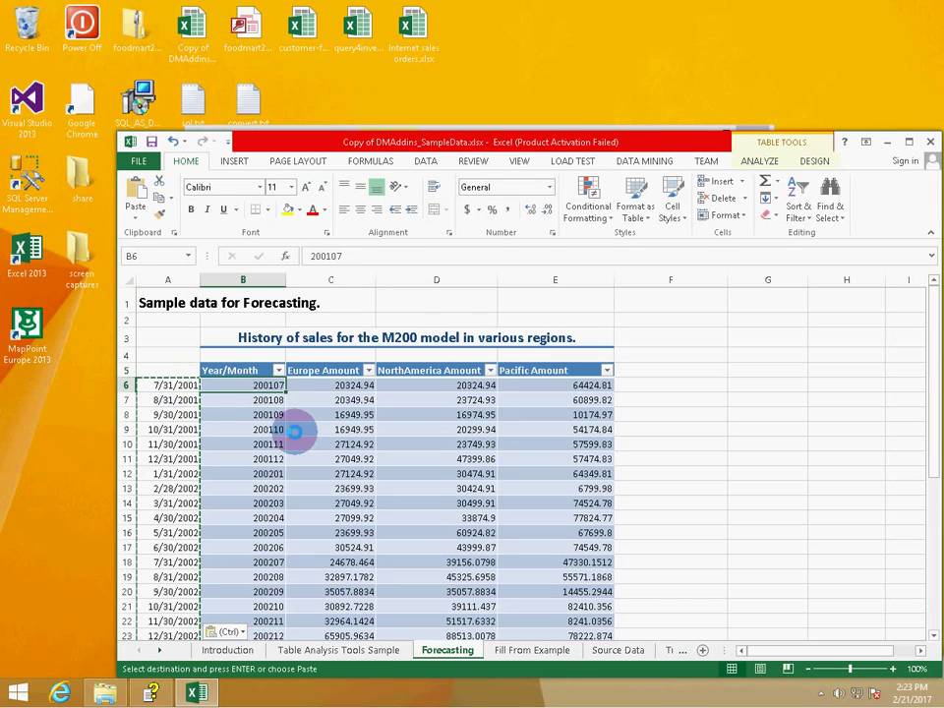
type("=")
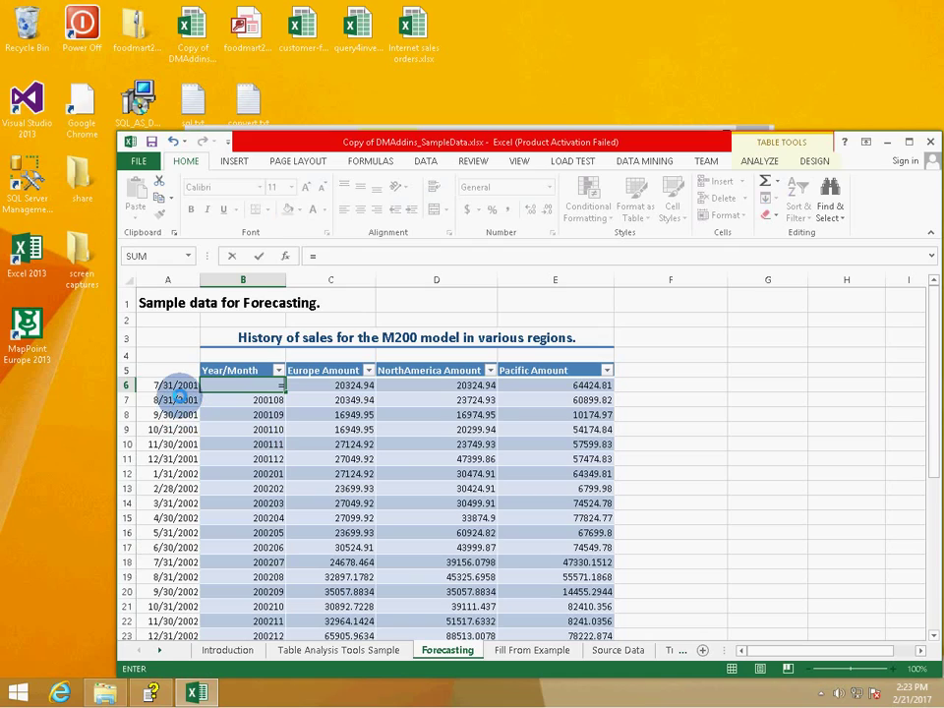
key("Escape")
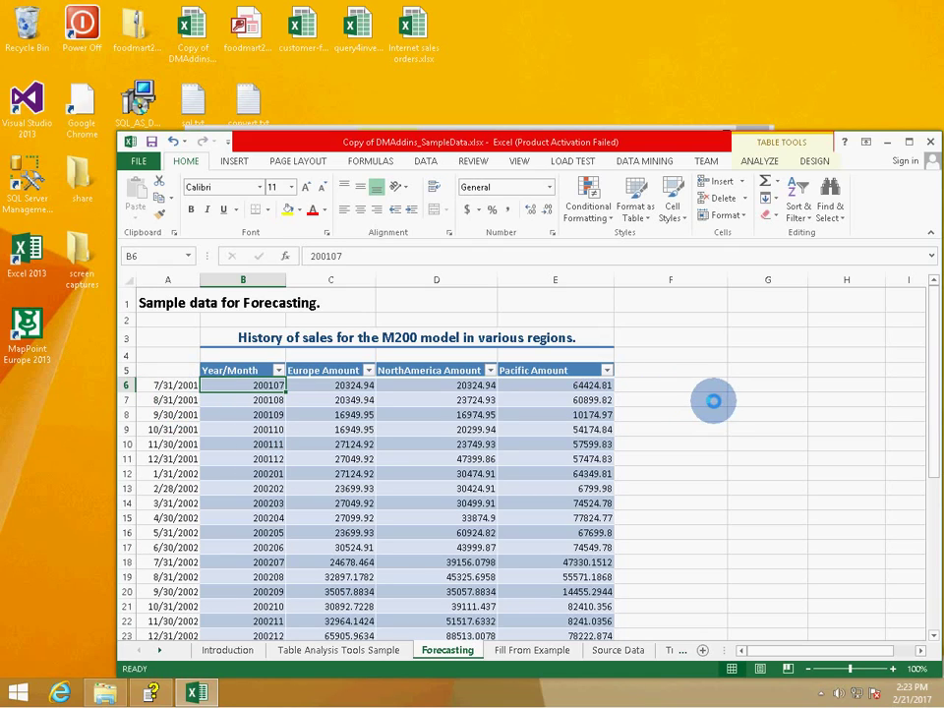
Copy the Year/Month codes in B6:B41 and paste them as values into column F starting at F6
left_click_drag(266, 386, 258, 605)
right_click(257, 605)
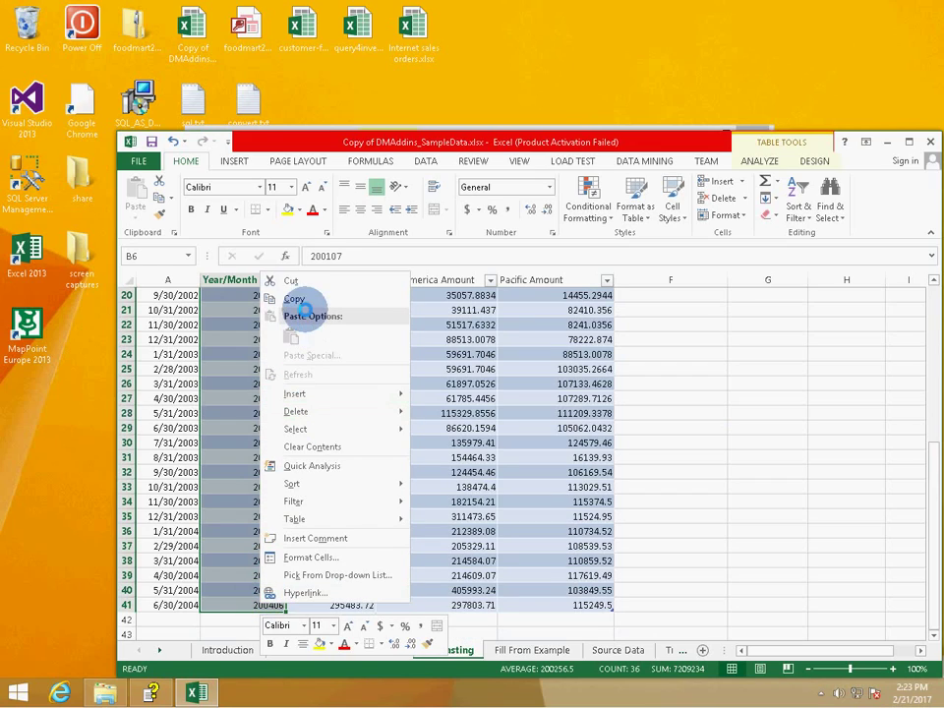
left_click(295, 297)
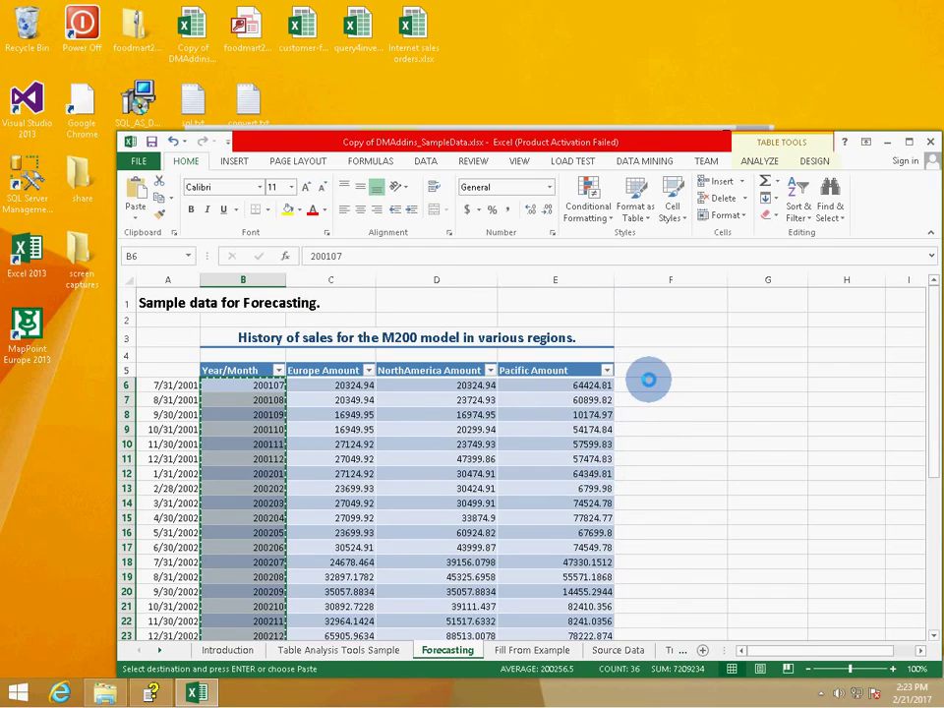
right_click(649, 383)
left_click(700, 464)
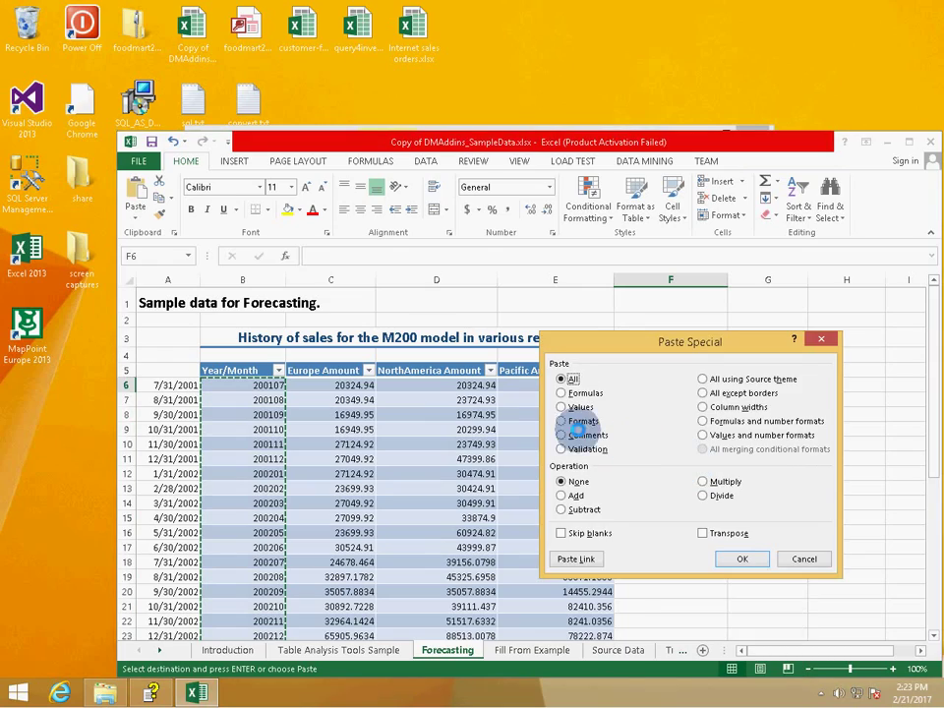
left_click(560, 406)
left_click(738, 559)
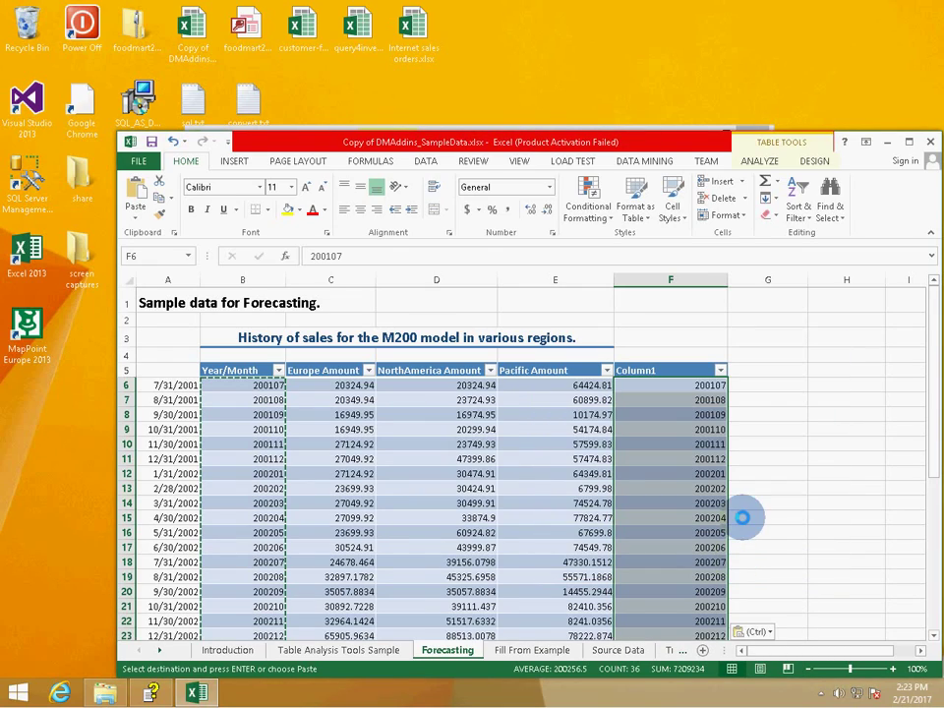
left_click(693, 383)
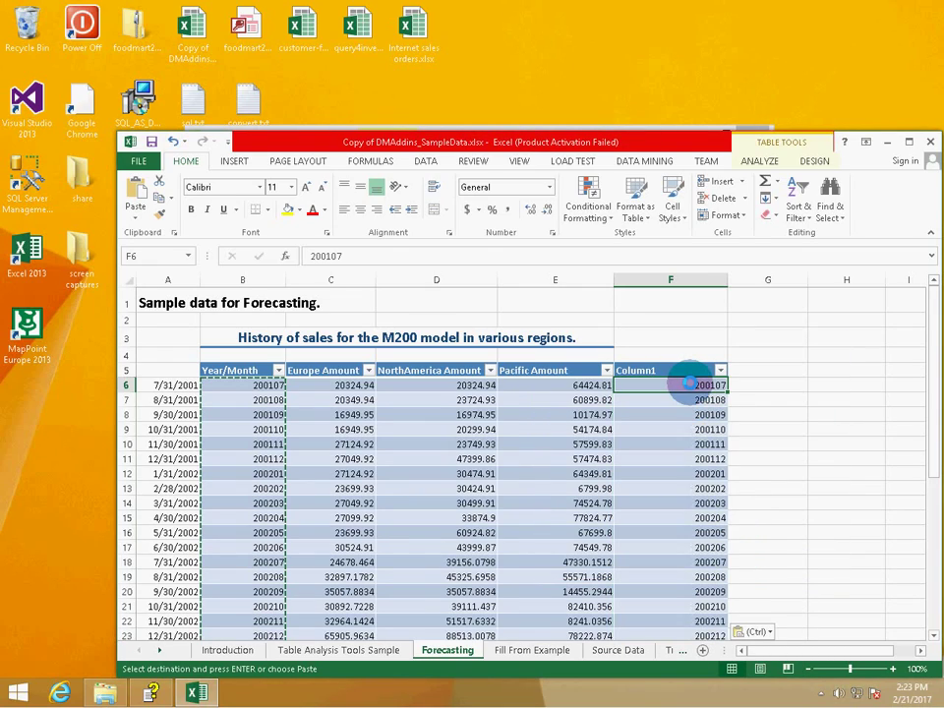
Enter =A6 in B6 and fill the formula down the Year/Month column to B41
left_click(183, 385)
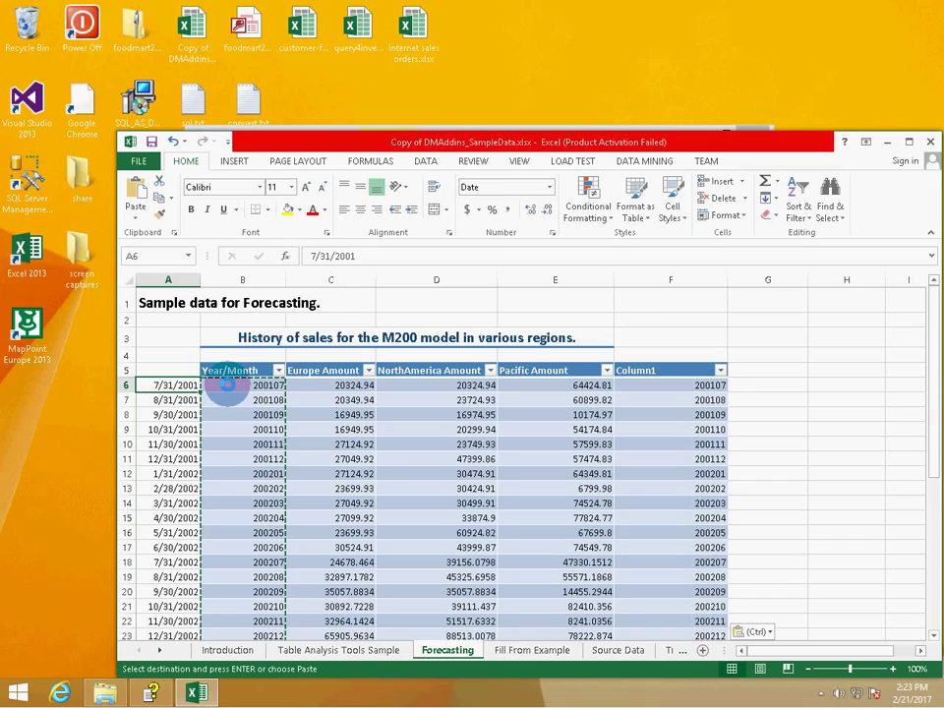
left_click(228, 387)
type("=")
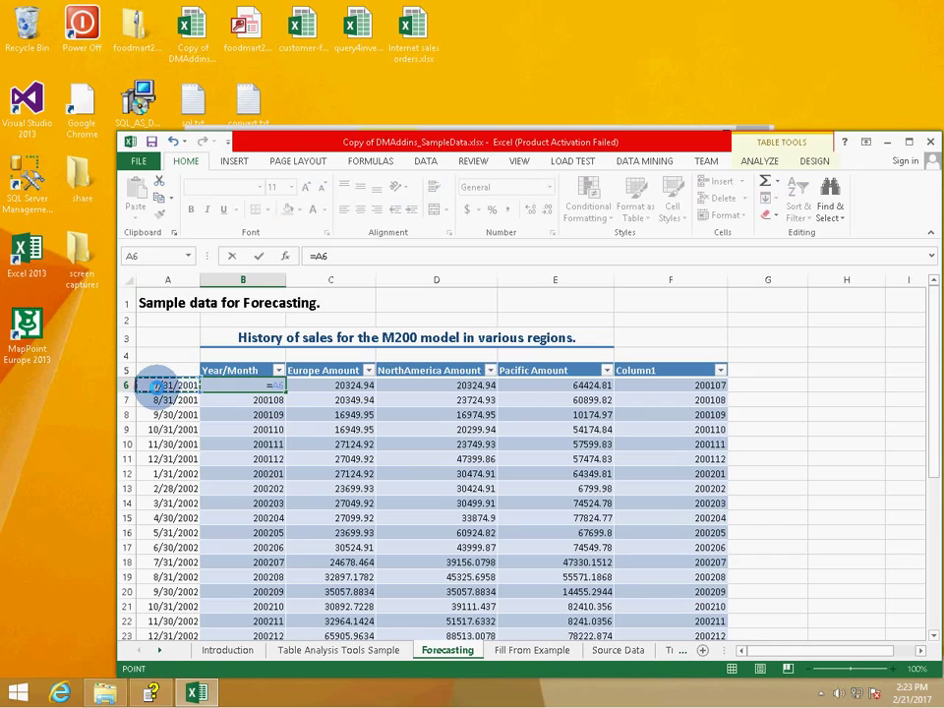
key("Return")
left_click(246, 384)
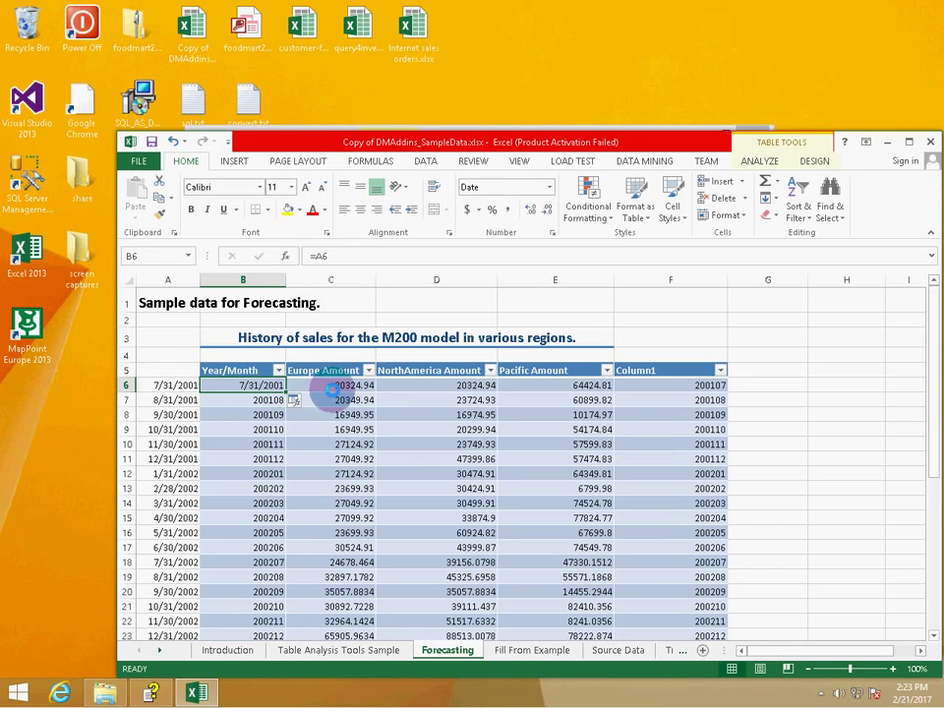
left_click_drag(286, 391, 334, 551)
scroll(348, 544, "up", 8)
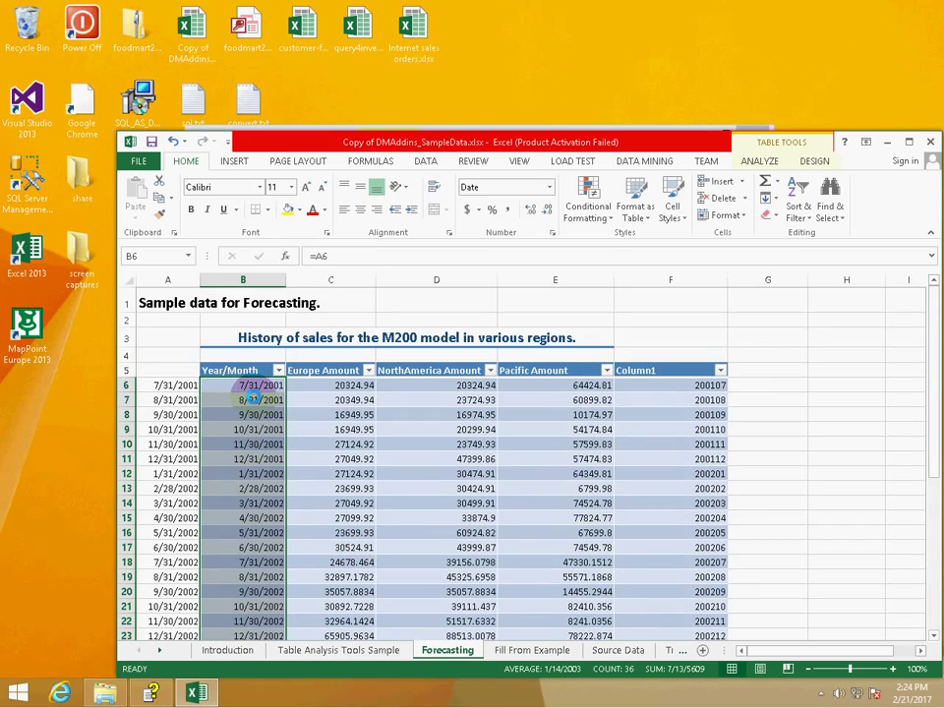
Copy B6:B41 and paste it back in place as values only
right_click(247, 398)
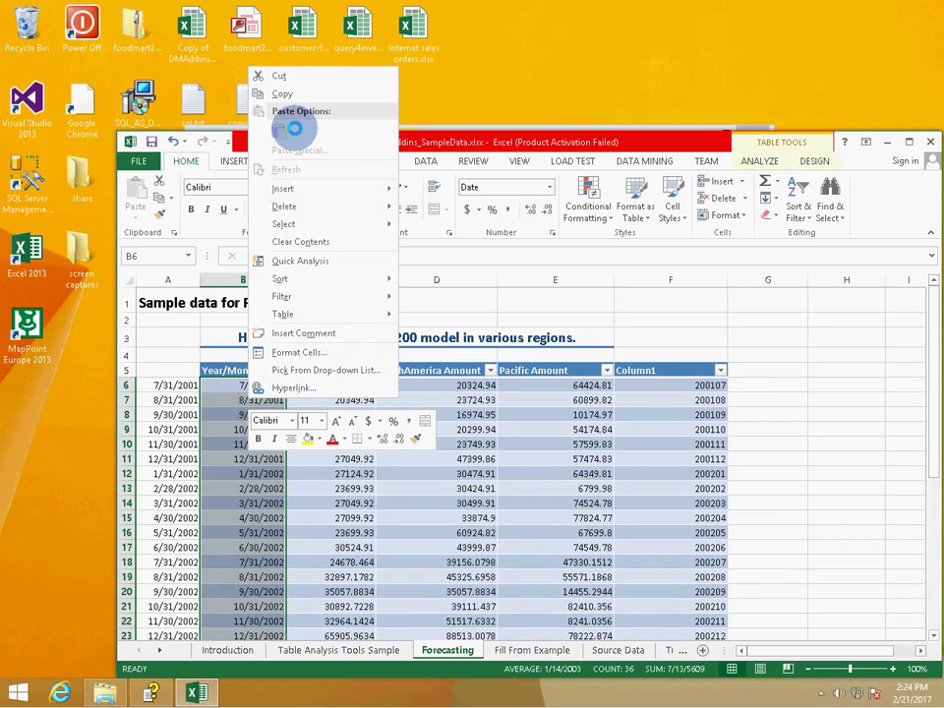
left_click(291, 98)
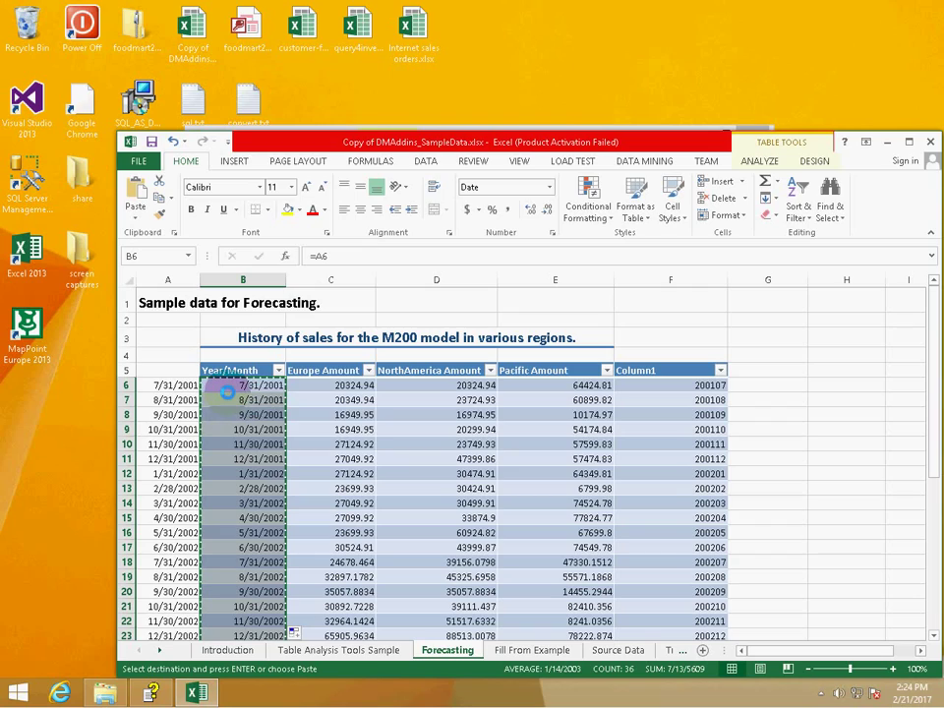
right_click(226, 391)
left_click(257, 144)
left_click(136, 87)
left_click(315, 239)
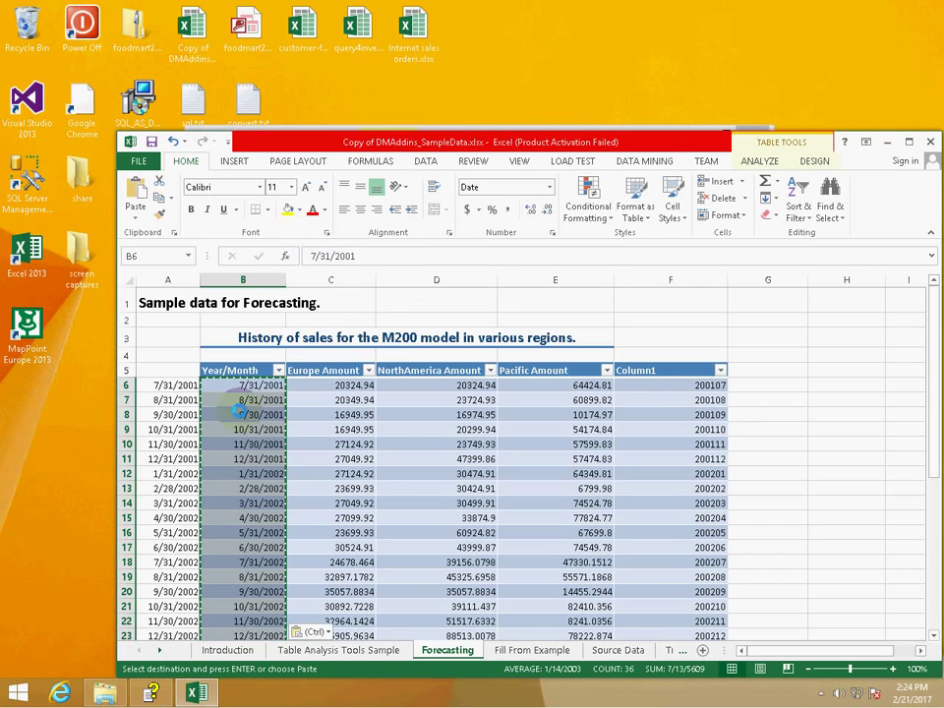
Clear the helper dates in A6:A41
left_click(175, 386)
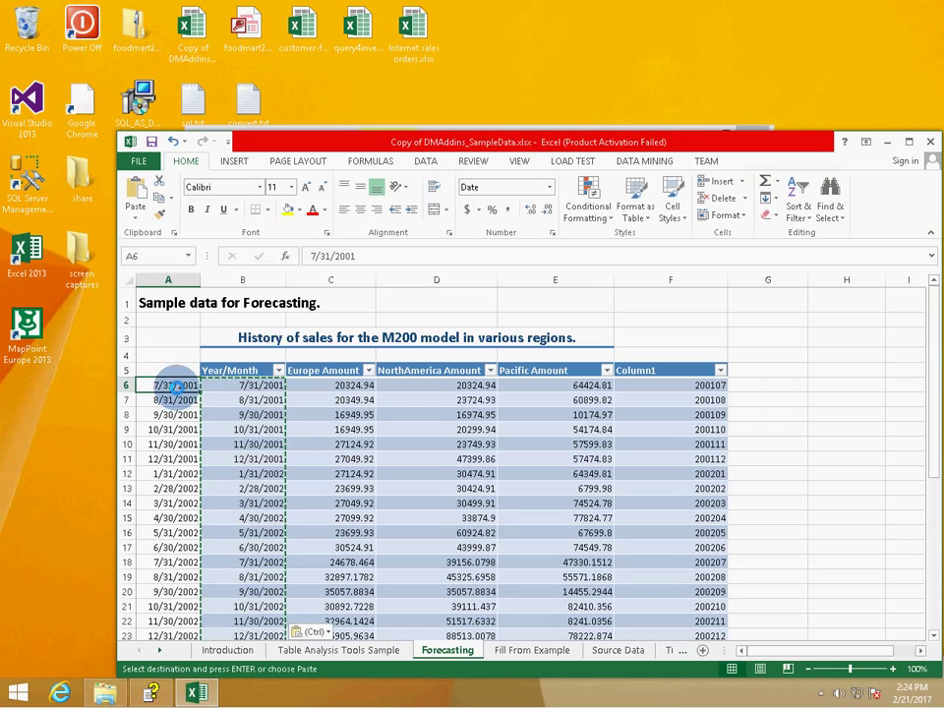
key("ctrl+shift+Down")
key("Delete")
scroll(177, 374, "up", 5)
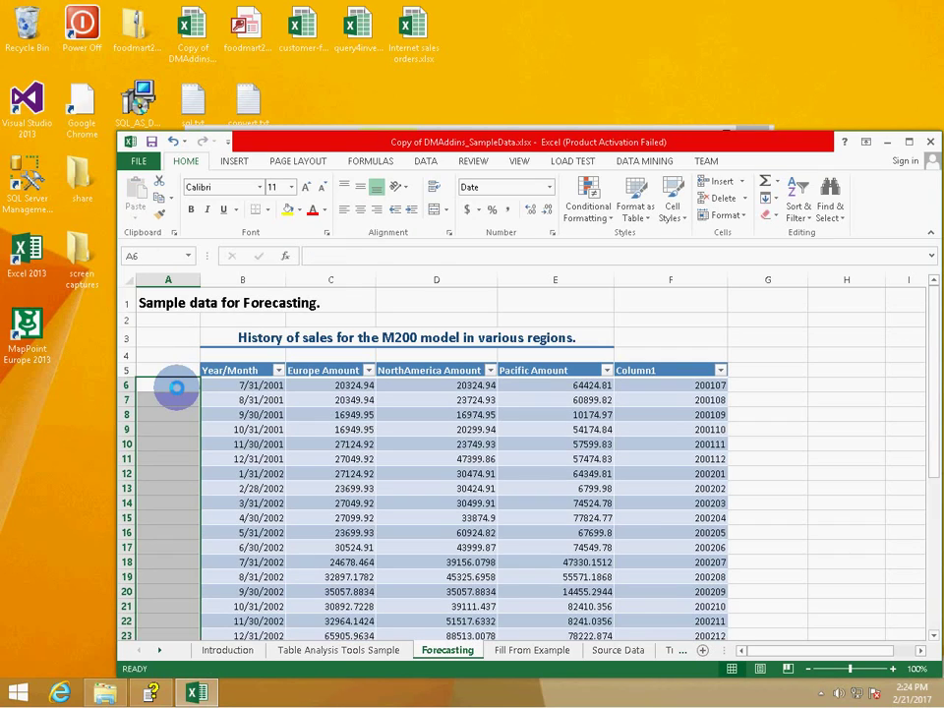
Start the data mining Forecast wizard on the range B5:E41 with headers and advance to its time stamp and input column settings
left_click_drag(236, 371, 576, 605)
scroll(402, 389, "up", 6)
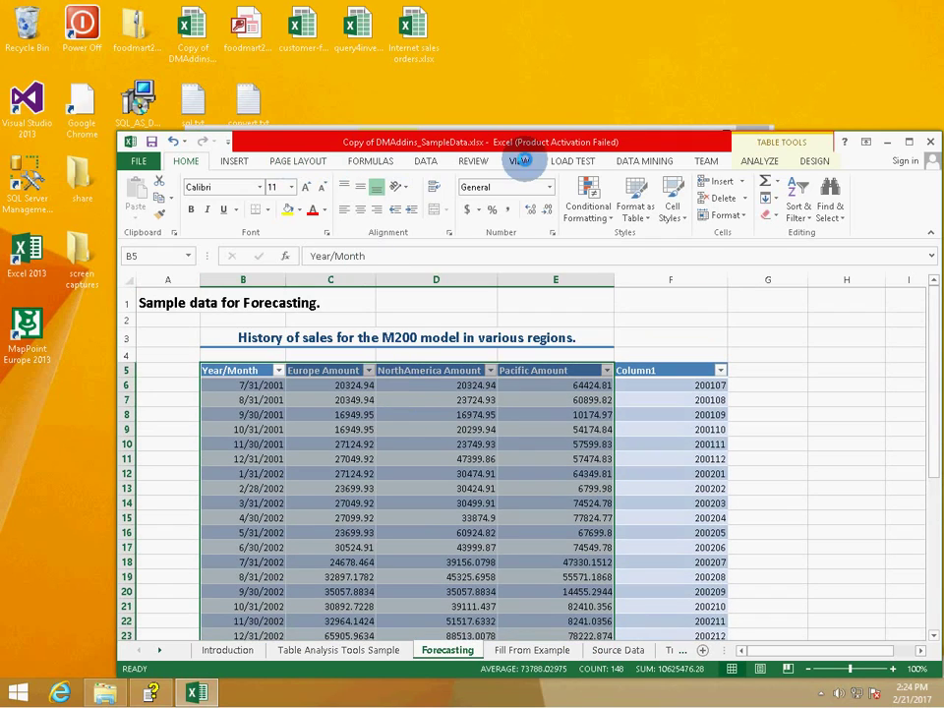
left_click(640, 159)
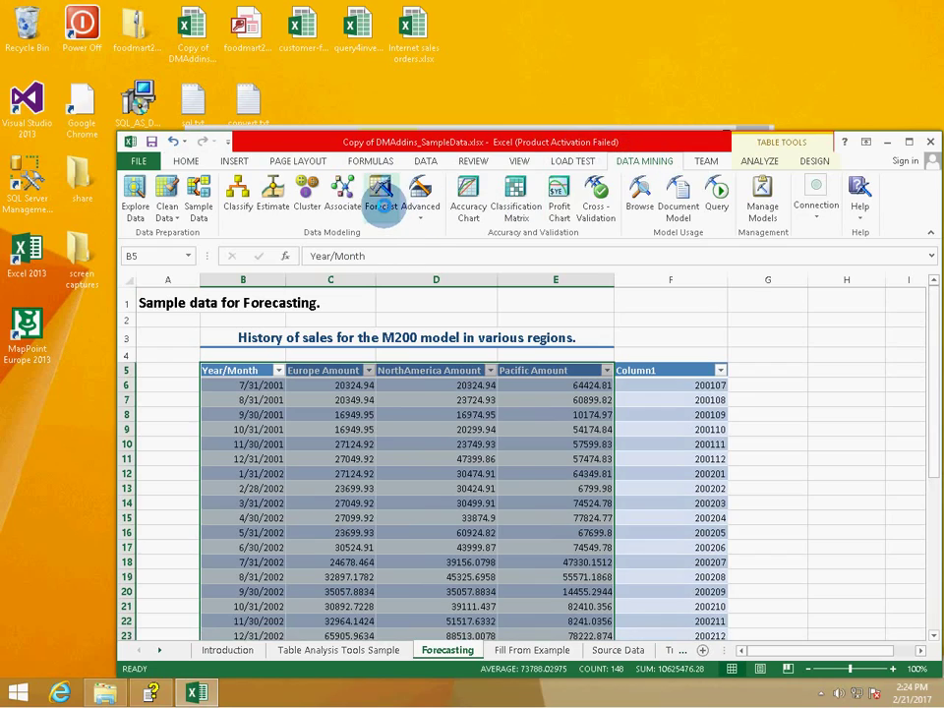
left_click(383, 205)
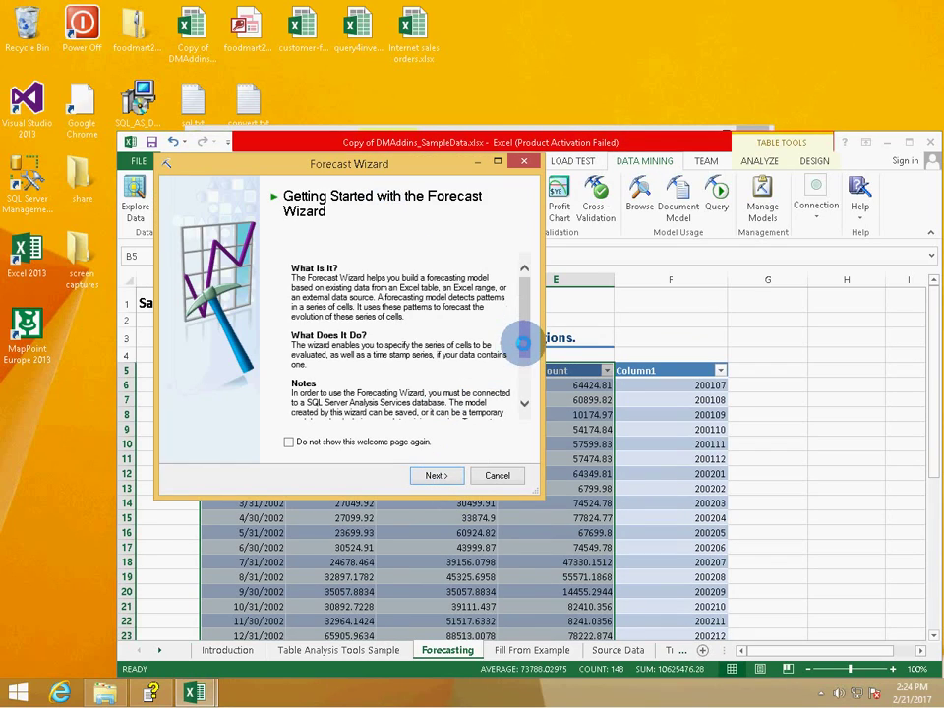
left_click(524, 407)
left_click(445, 475)
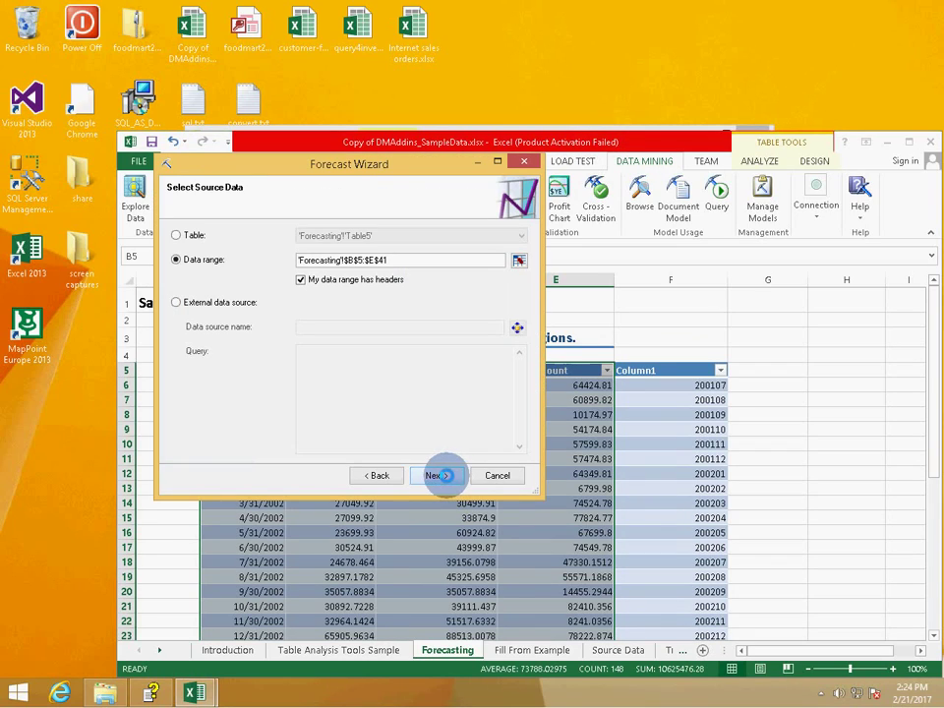
left_click(445, 475)
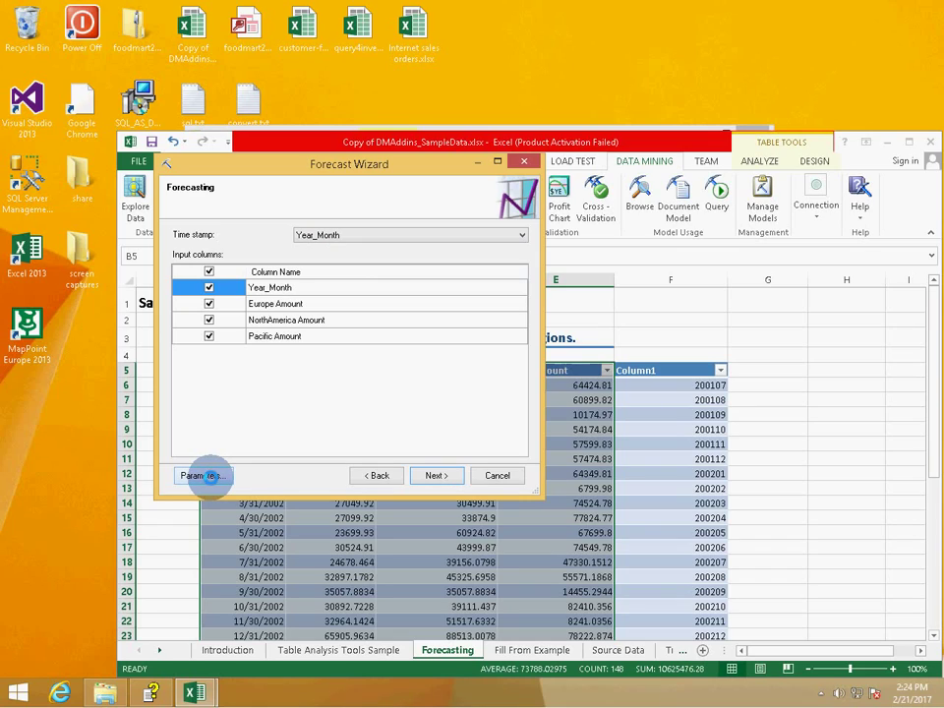
Examine the forecasting algorithm parameters, reading the FORECAST_METHOD description on ARTXP and ARIMA, and leave them without changes
left_click(209, 476)
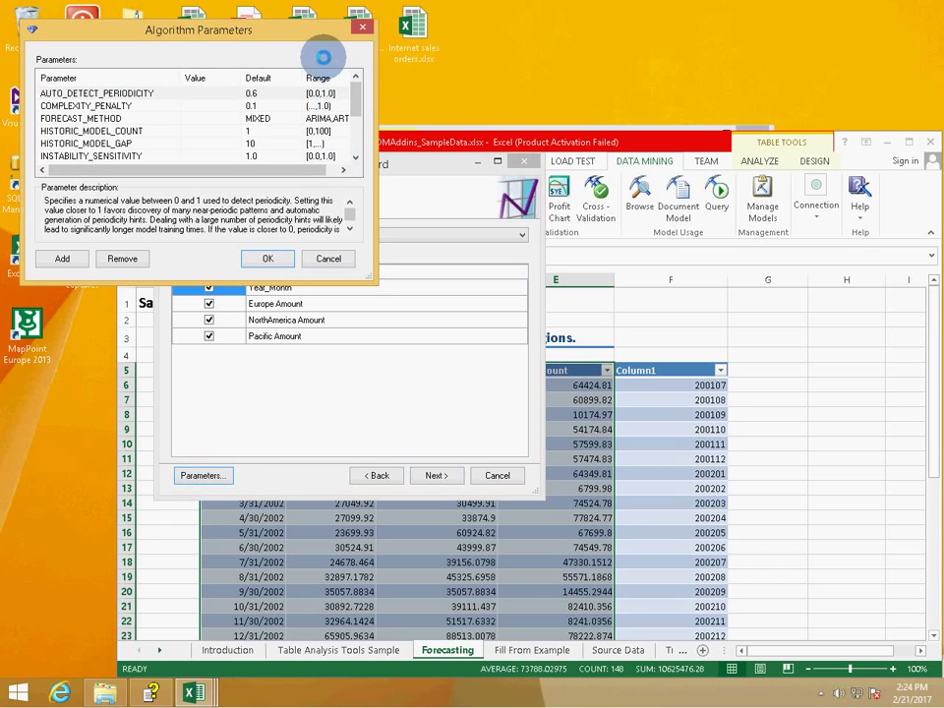
left_click_drag(301, 25, 412, 150)
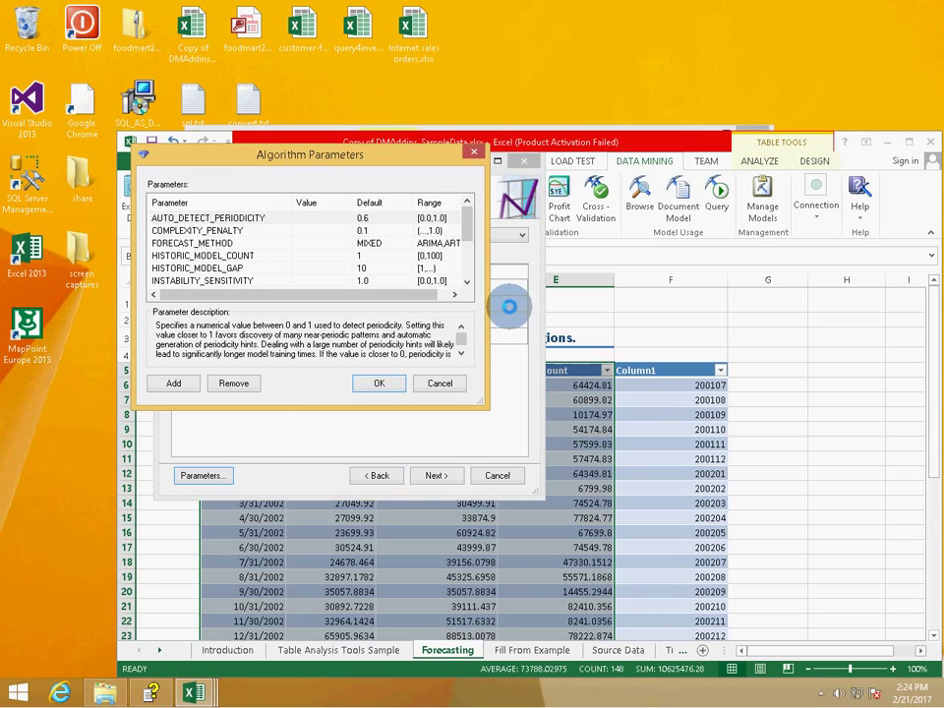
left_click_drag(487, 301, 795, 333)
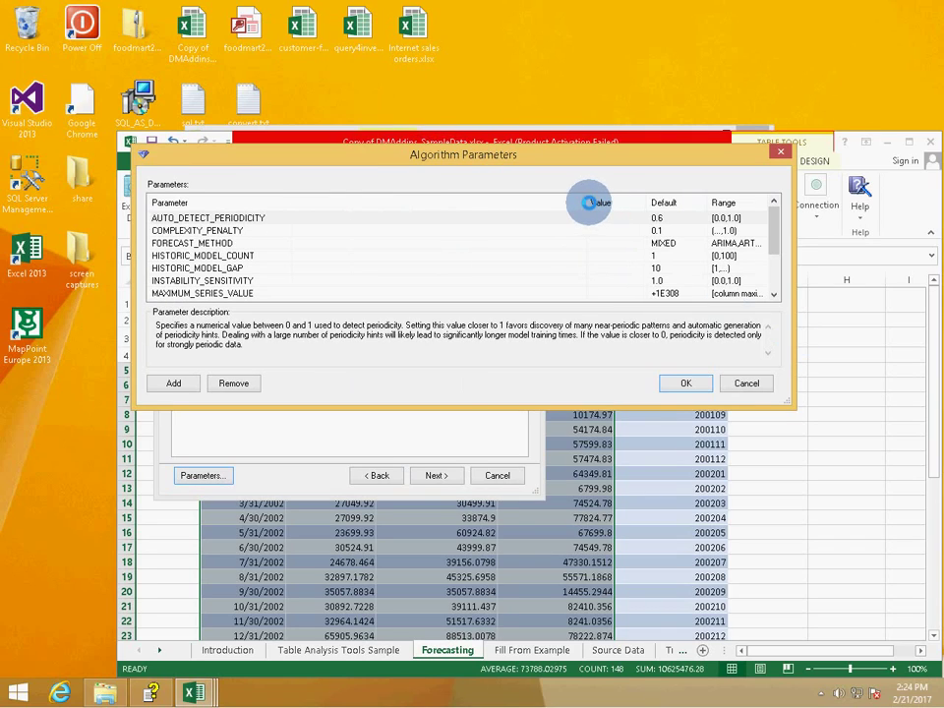
left_click_drag(443, 202, 671, 208)
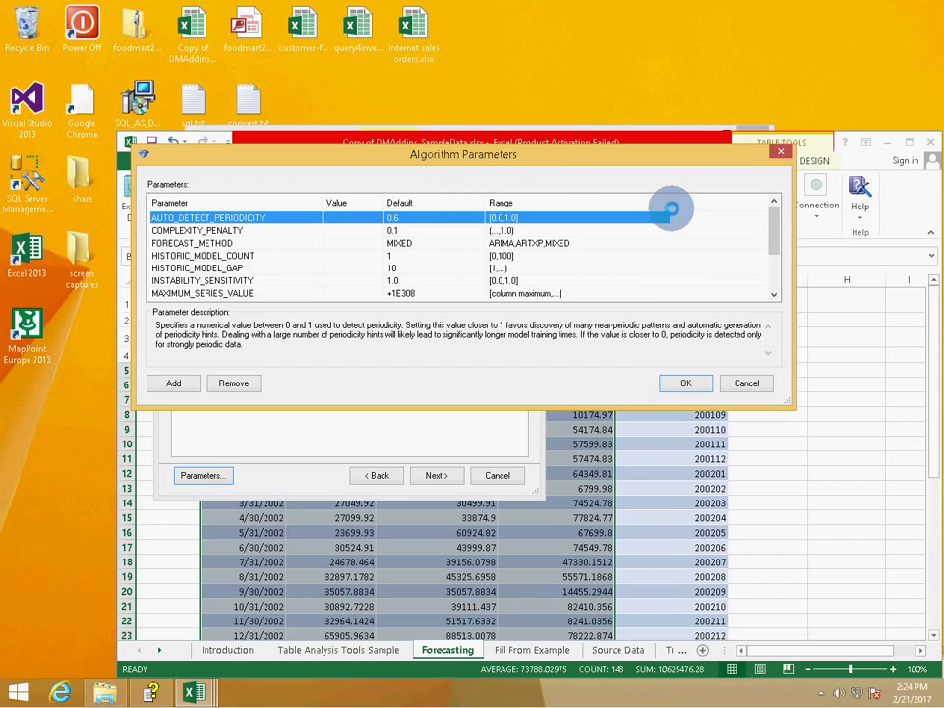
left_click(544, 243)
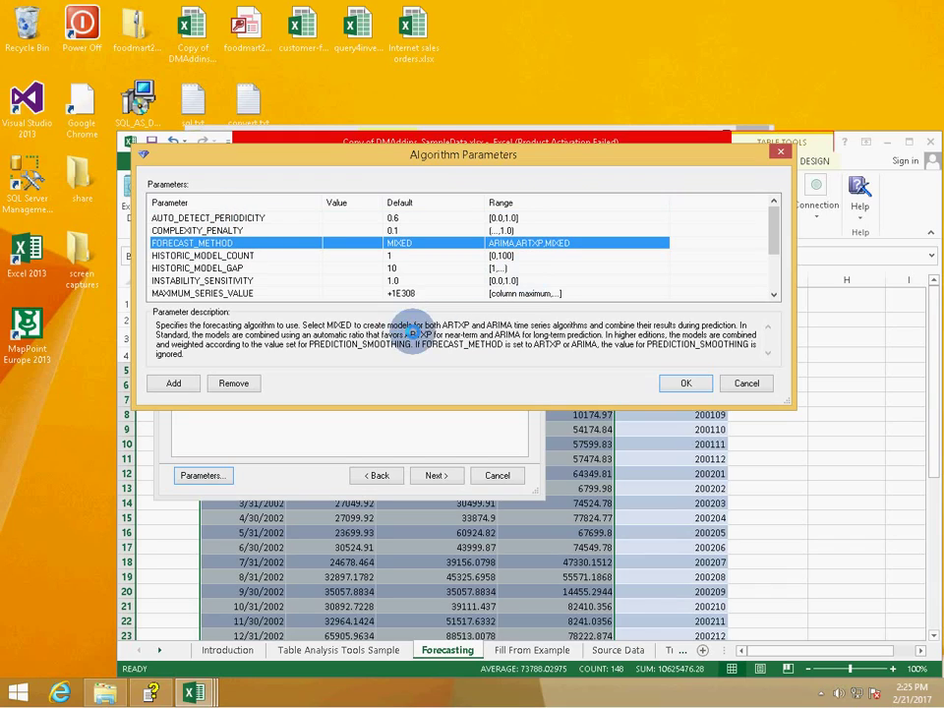
left_click_drag(469, 324, 587, 405)
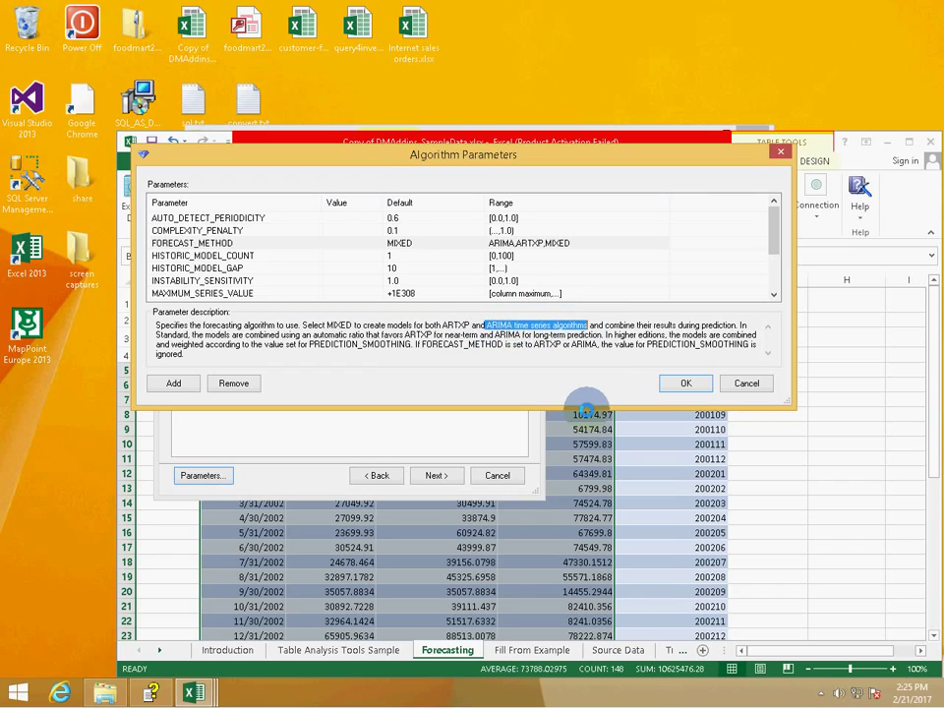
left_click(305, 243)
left_click_drag(405, 335, 585, 337)
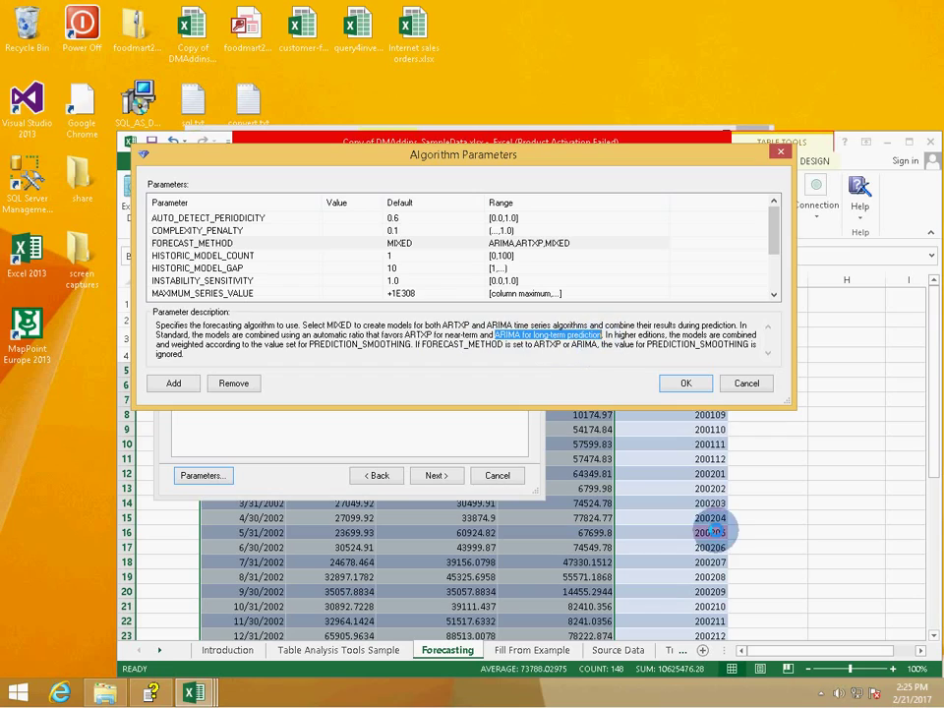
left_click(743, 382)
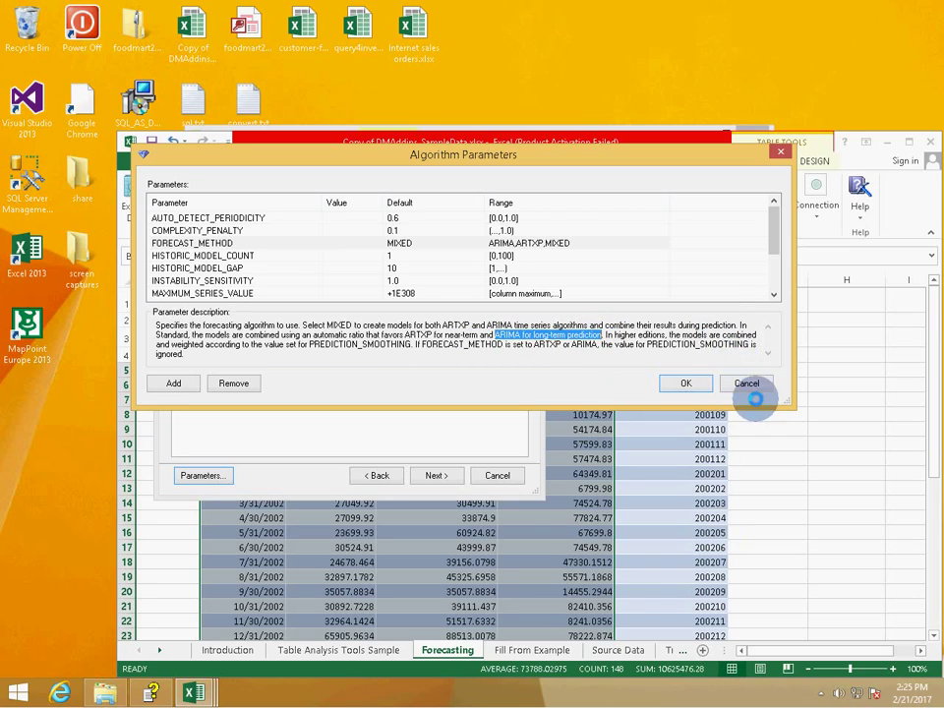
left_click(745, 383)
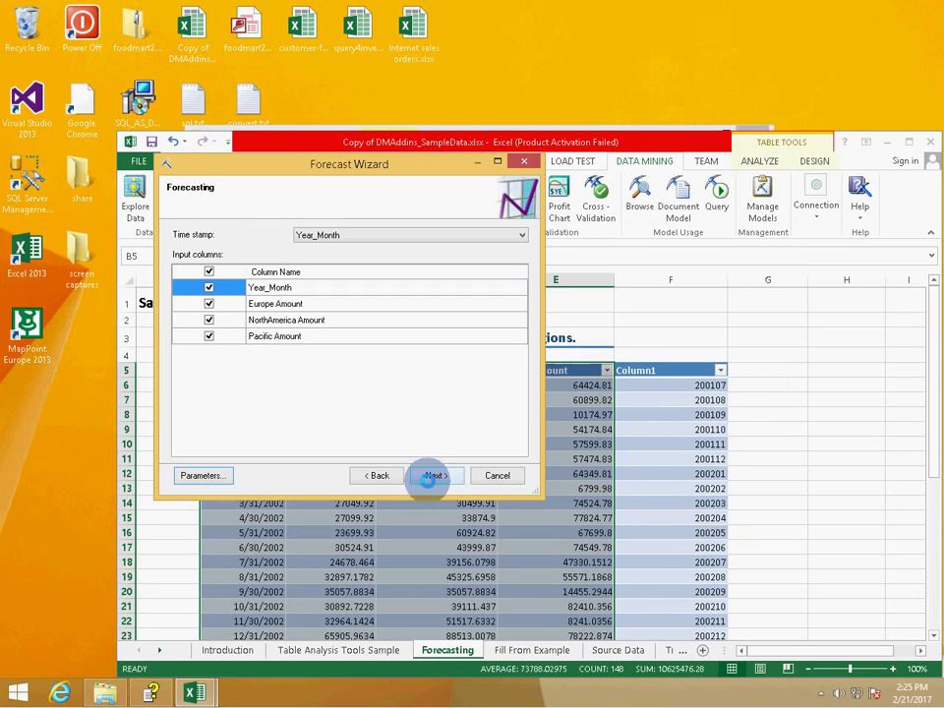
Finish the Forecast wizard as a temporary model with the proposed names, keeping model browsing and drillthrough enabled
left_click(436, 476)
left_click(218, 395)
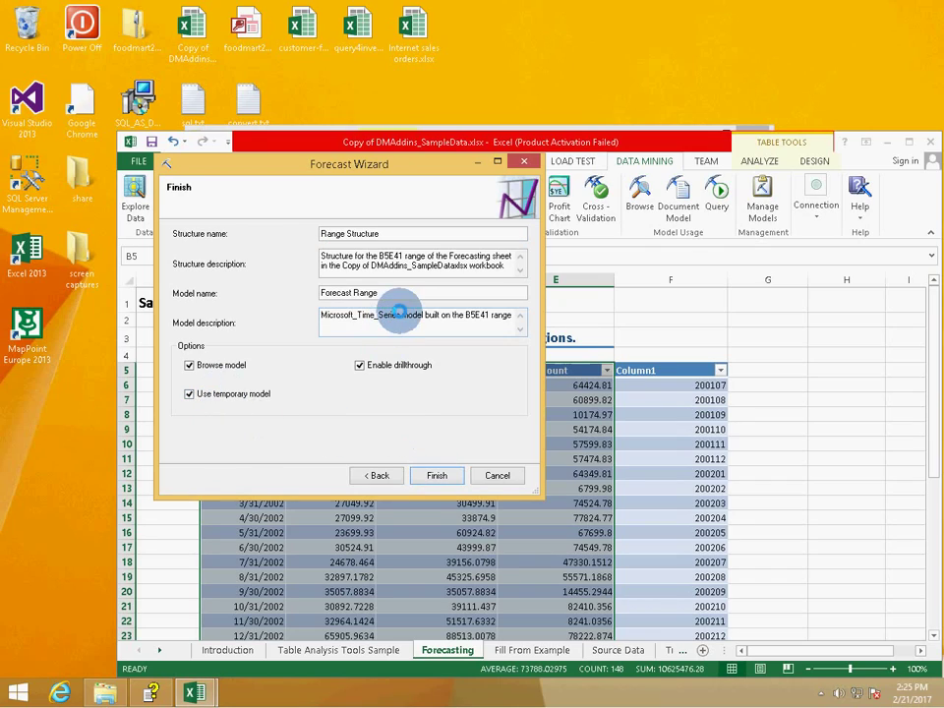
double_click(396, 314)
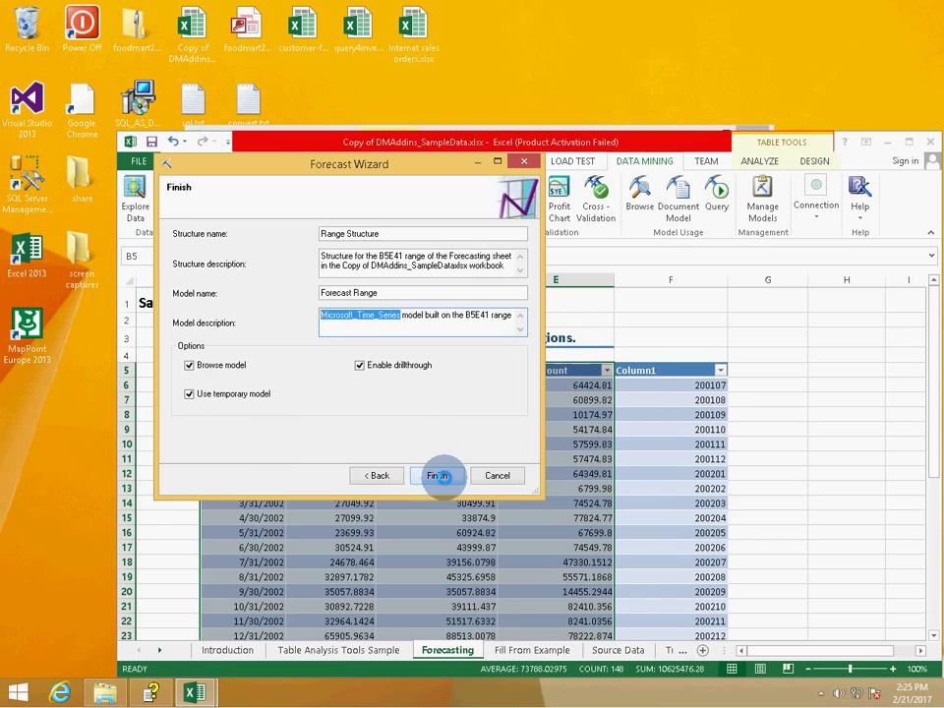
left_click(437, 475)
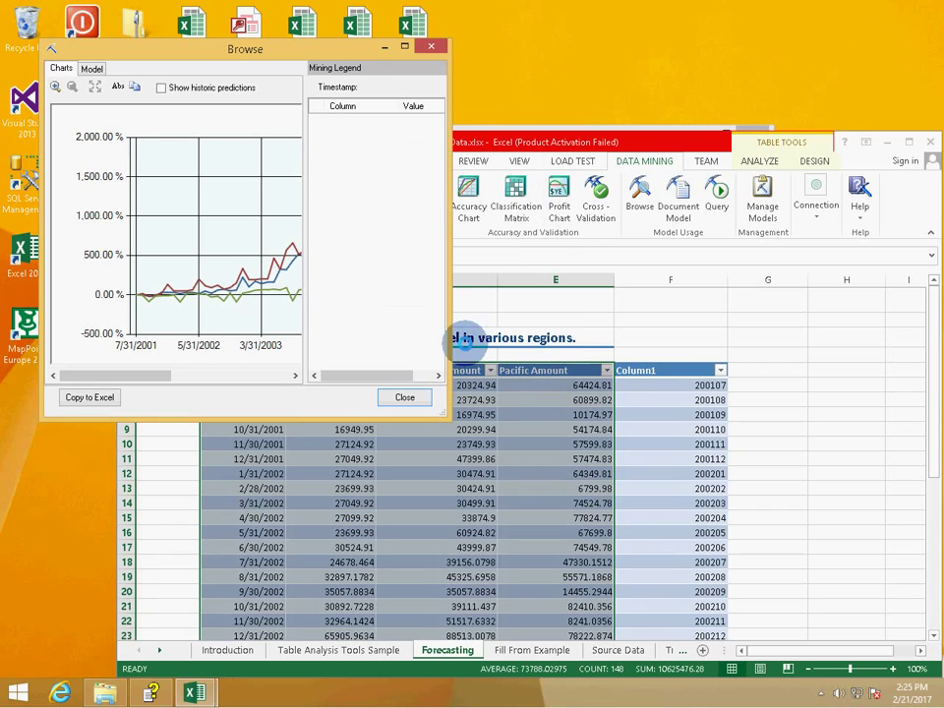
Enlarge the forecast chart, set 9 prediction steps, and show deviations and historic predictions
left_click_drag(311, 46, 334, 73)
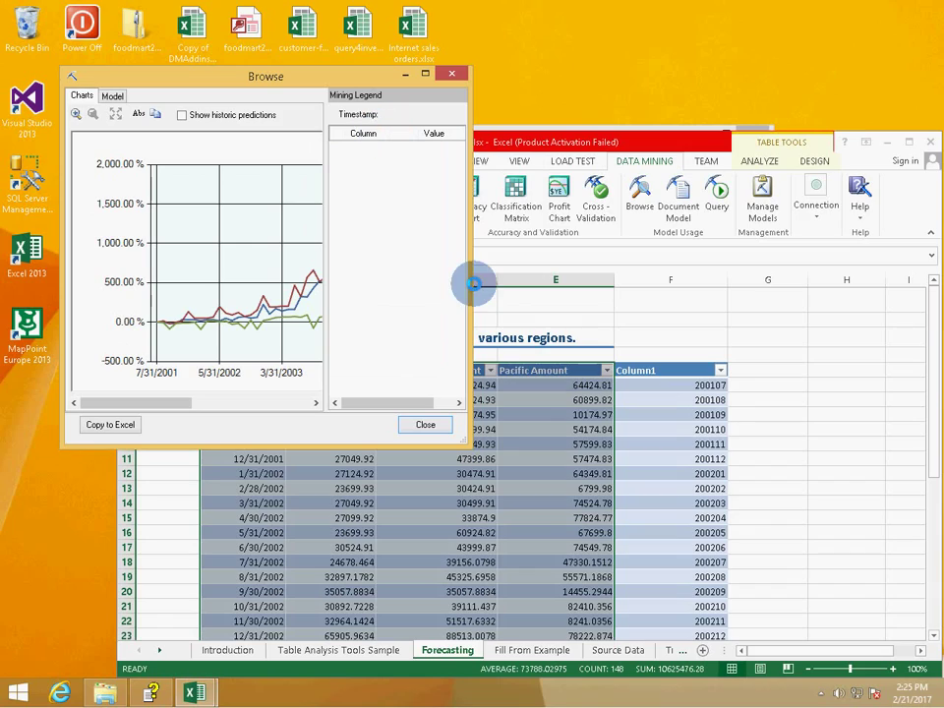
left_click_drag(471, 287, 870, 343)
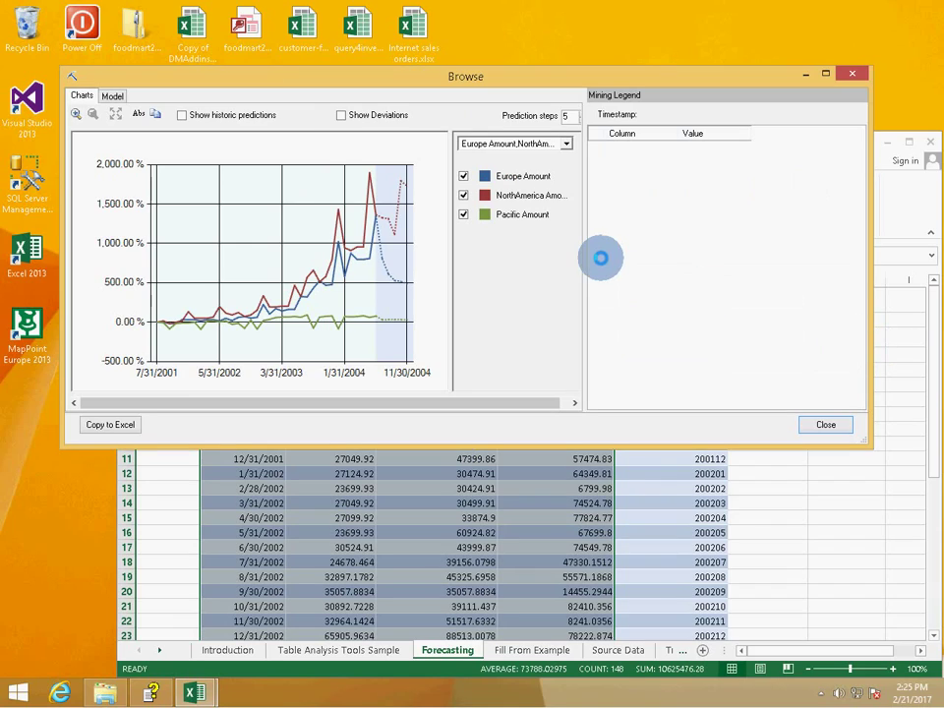
left_click_drag(448, 252, 713, 254)
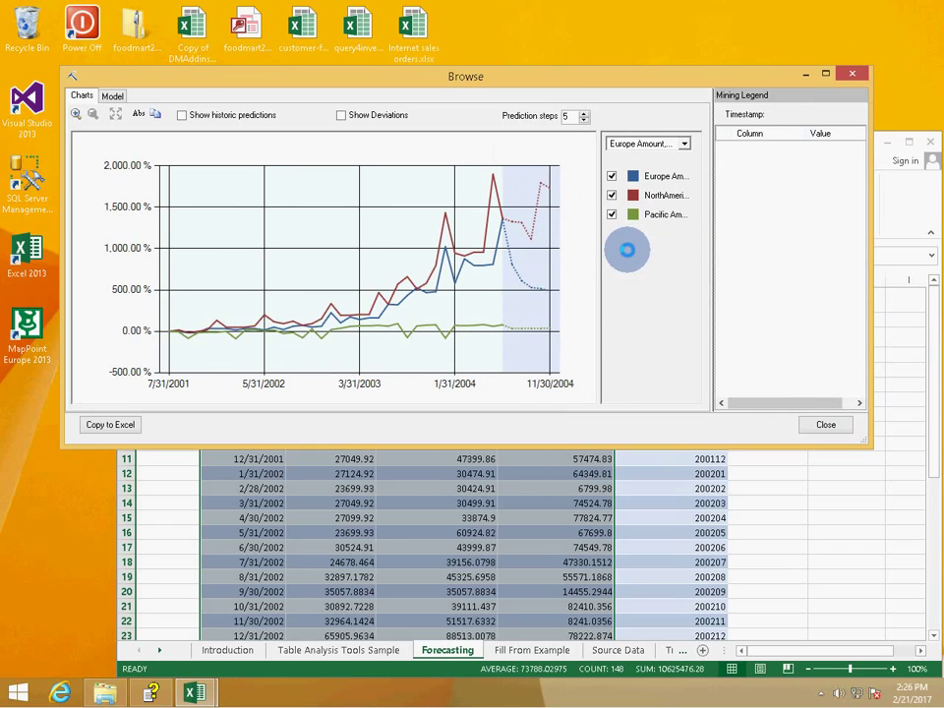
left_click(584, 112)
left_click(584, 113)
left_click(583, 112)
left_click(583, 112)
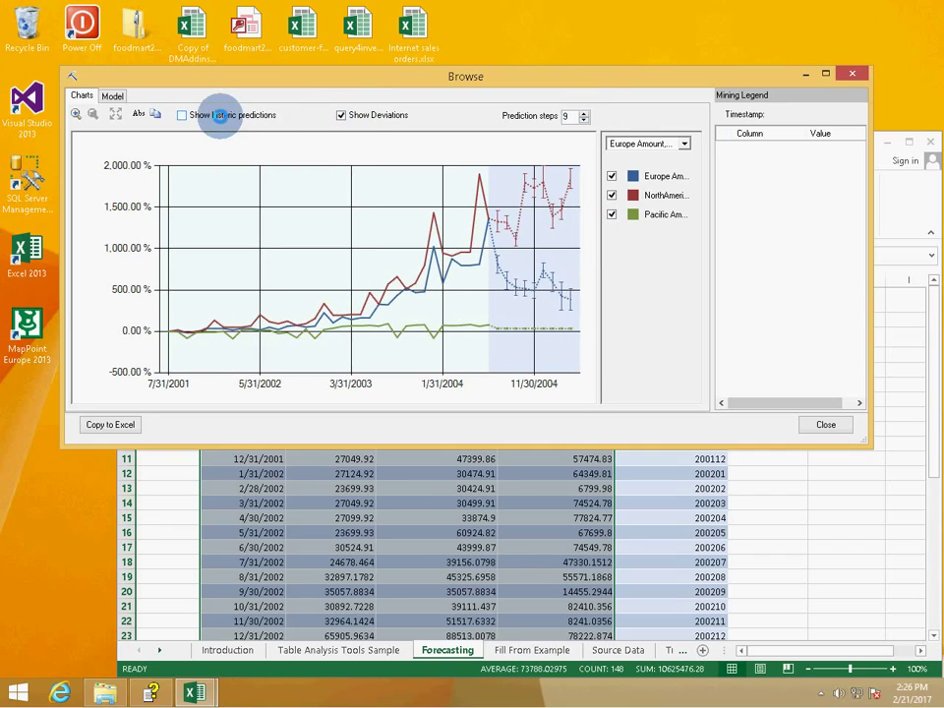
left_click(183, 115)
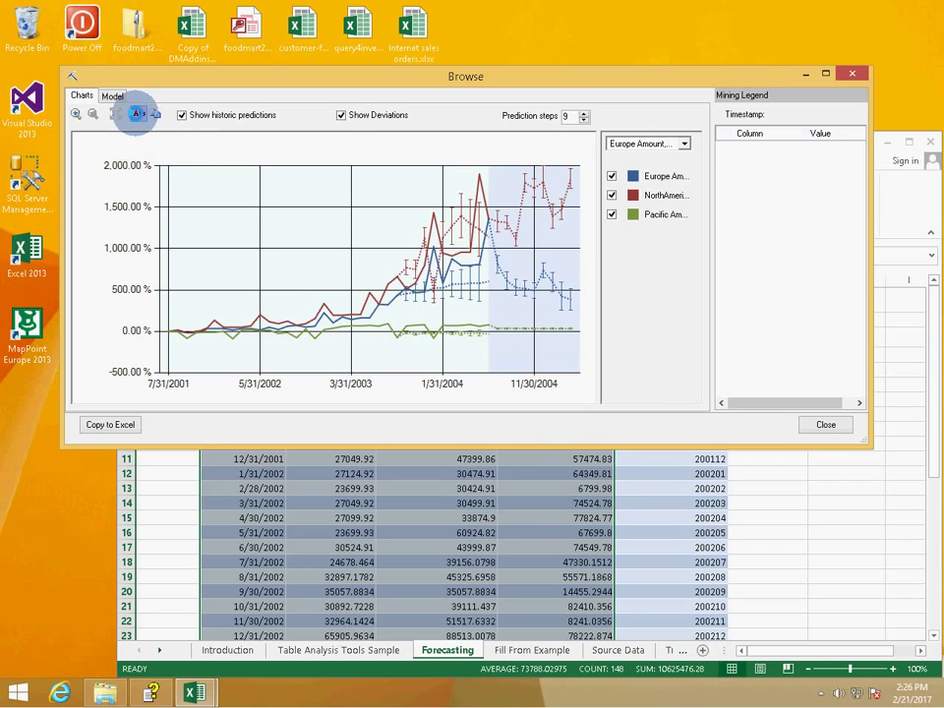
Switch the forecast chart to absolute values and inspect the predicted amounts at 11/30/2004
left_click(138, 114)
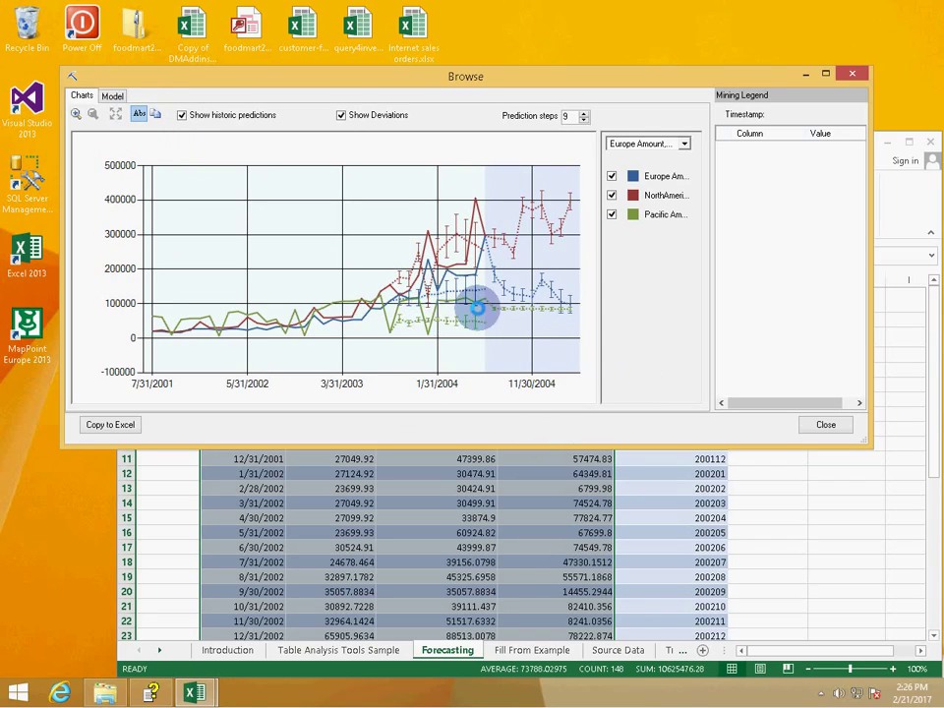
left_click(530, 293)
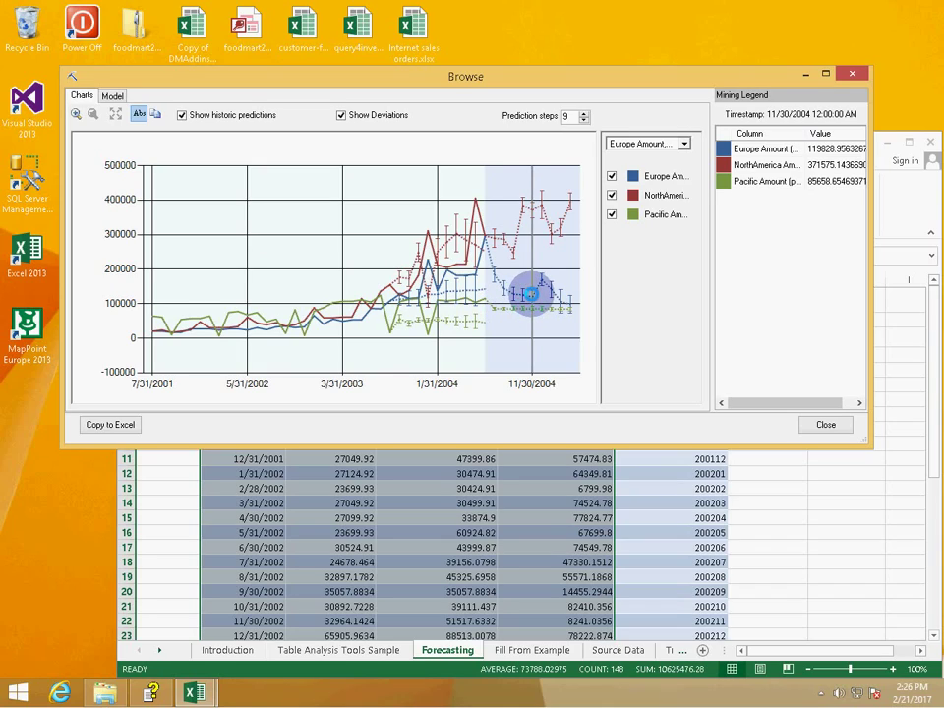
left_click(138, 114)
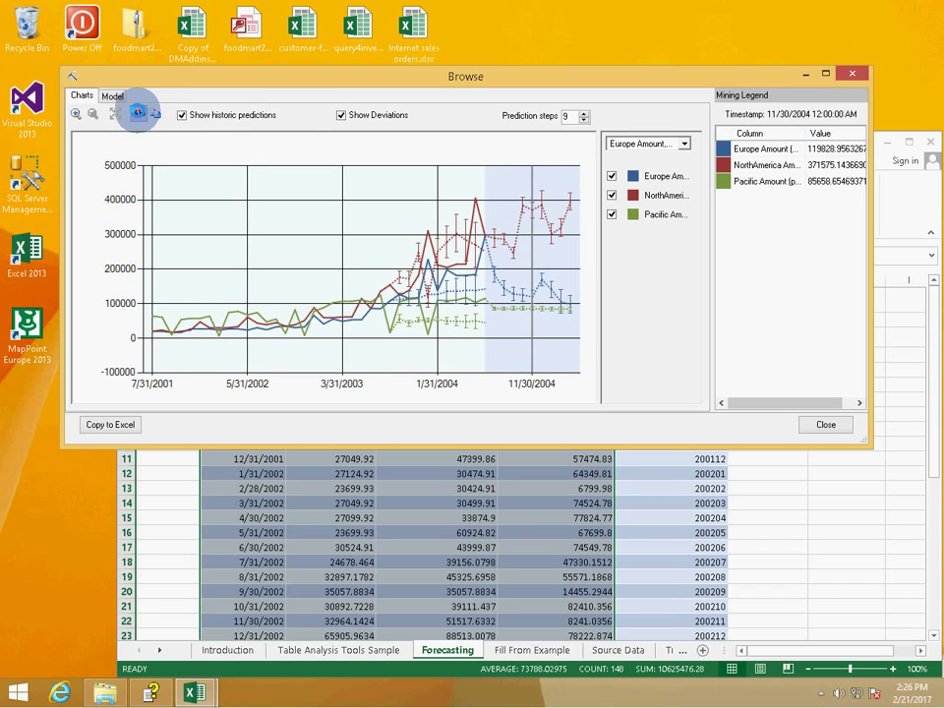
left_click(137, 114)
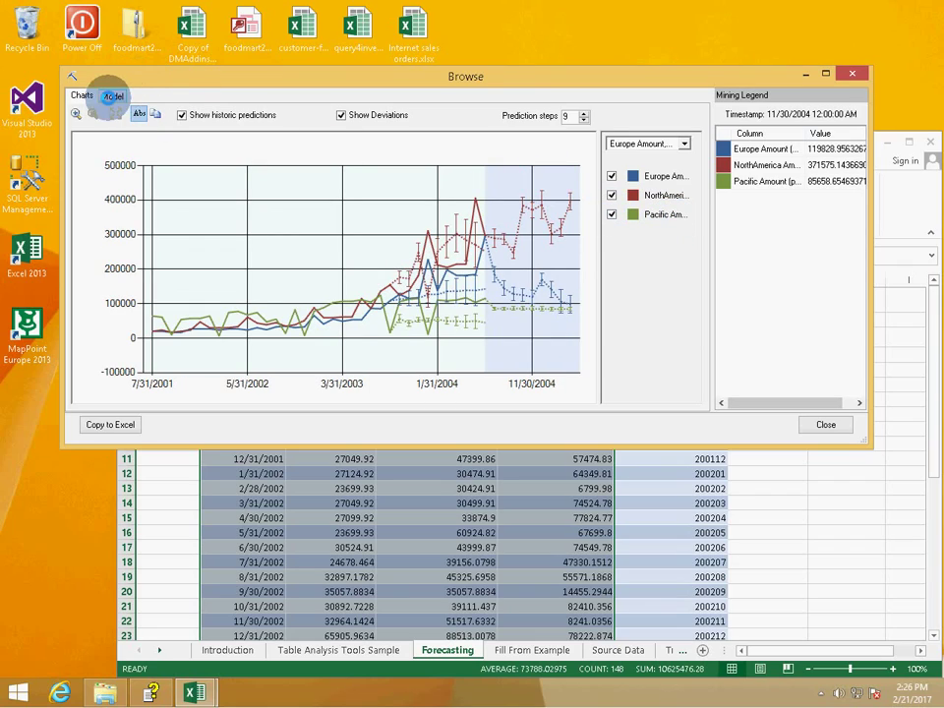
View the model's decision trees for Europe Amount and Pacific Amount
left_click(111, 95)
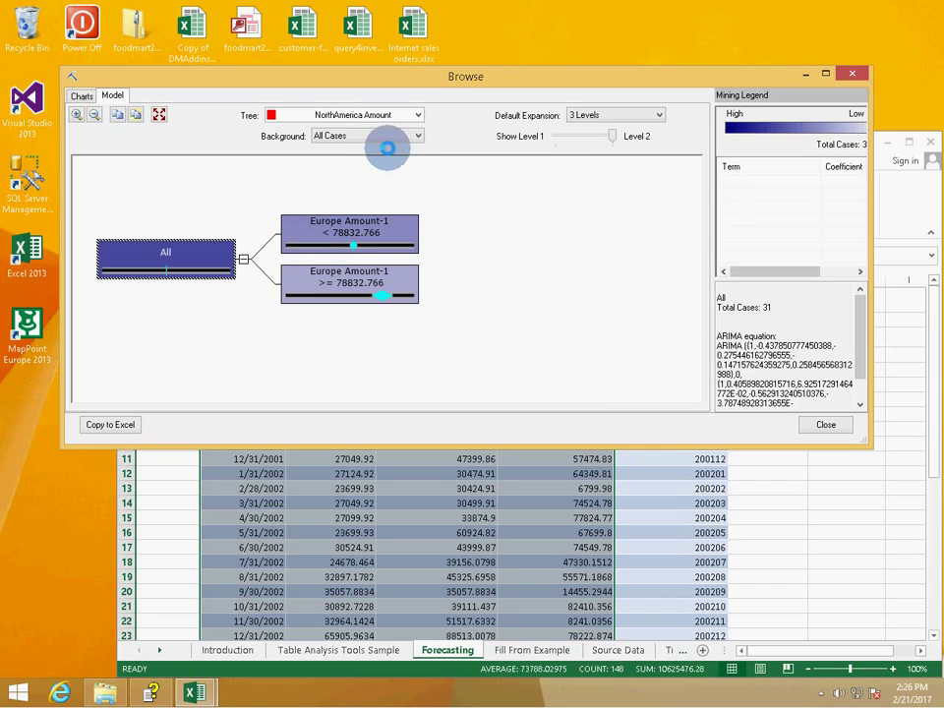
left_click(417, 116)
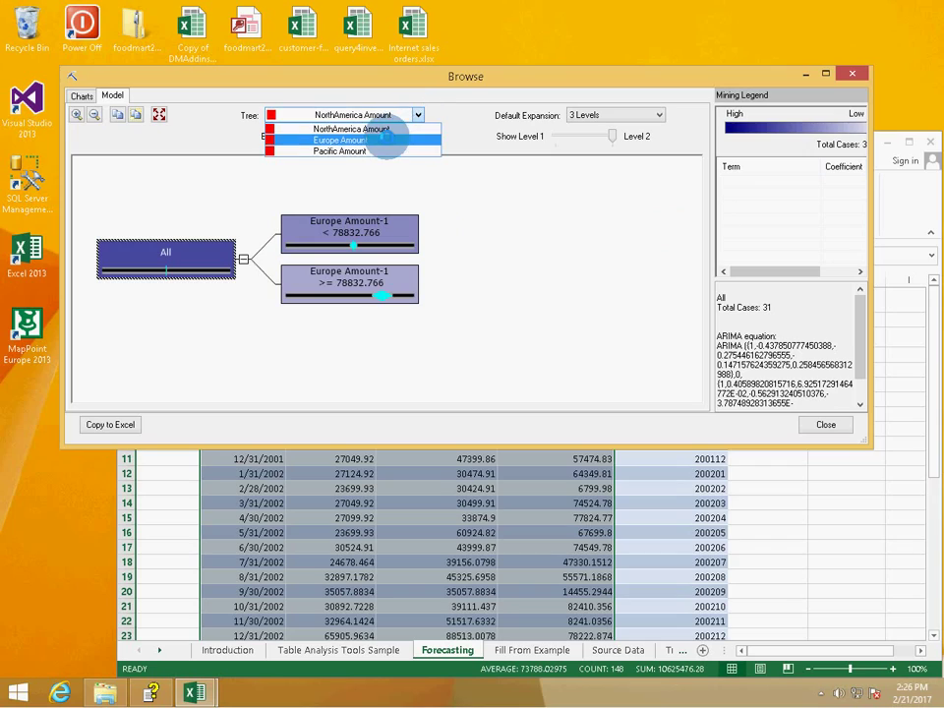
left_click(385, 140)
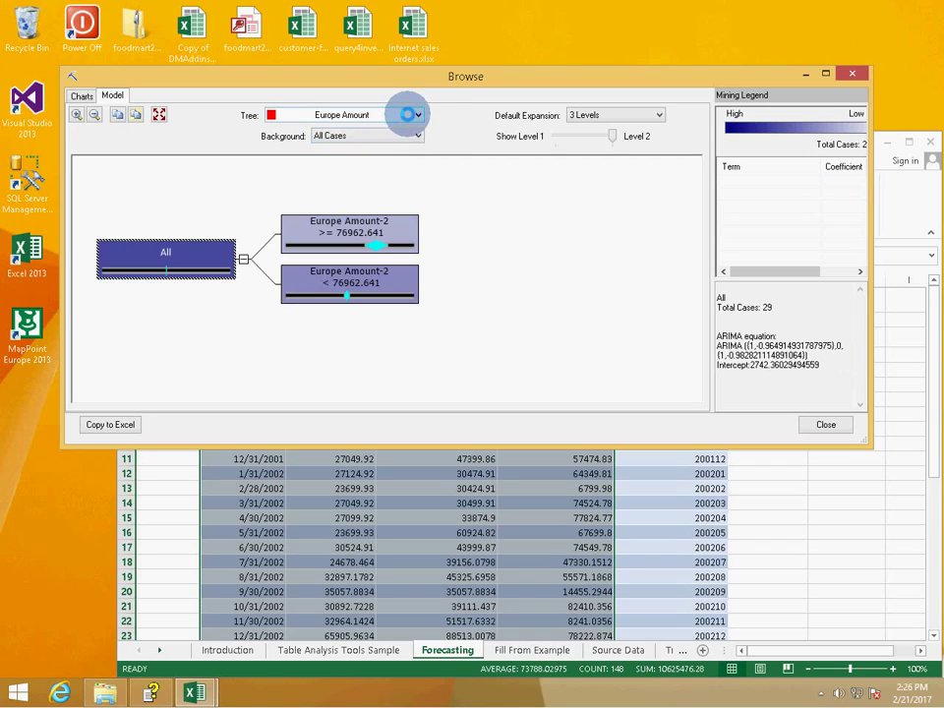
left_click(417, 115)
left_click(363, 147)
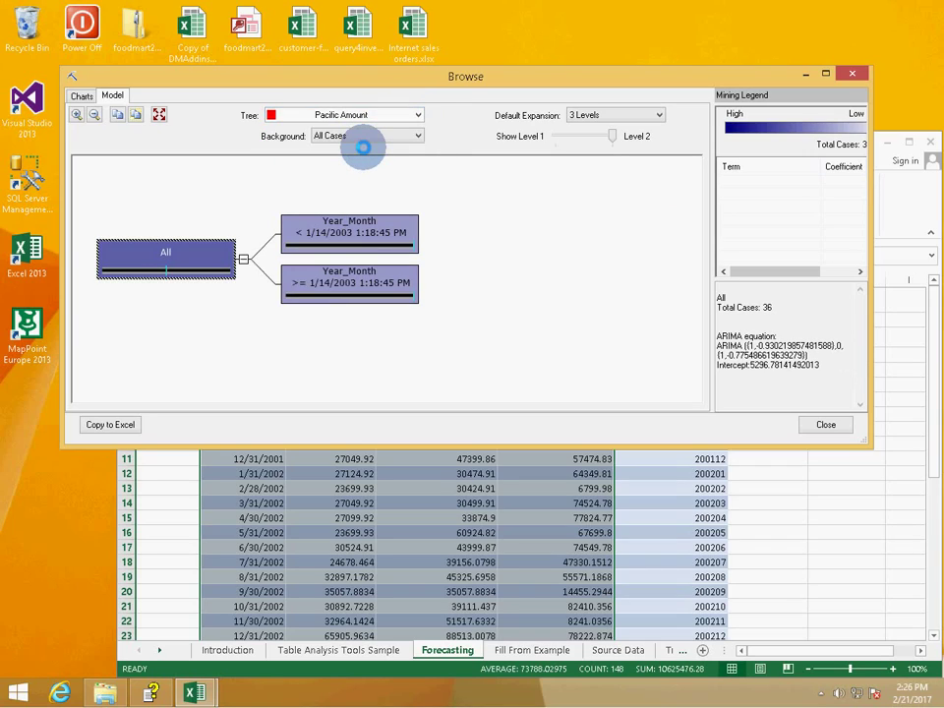
Examine the coefficients and node equations of both Europe Amount-1 branches in the NorthAmerica Amount tree
left_click(406, 114)
left_click(396, 127)
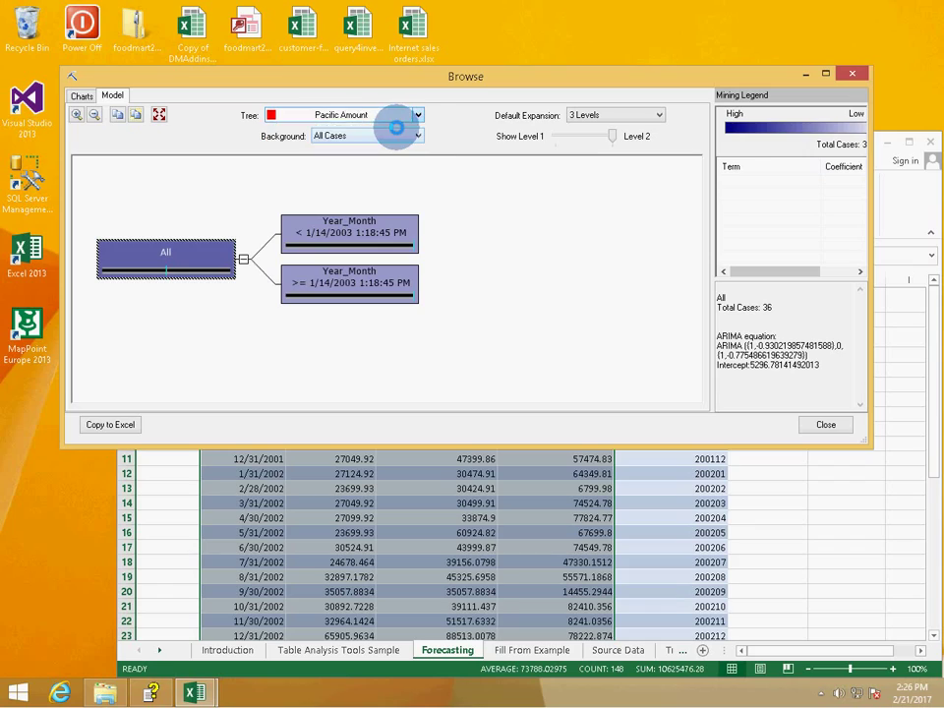
left_click(352, 221)
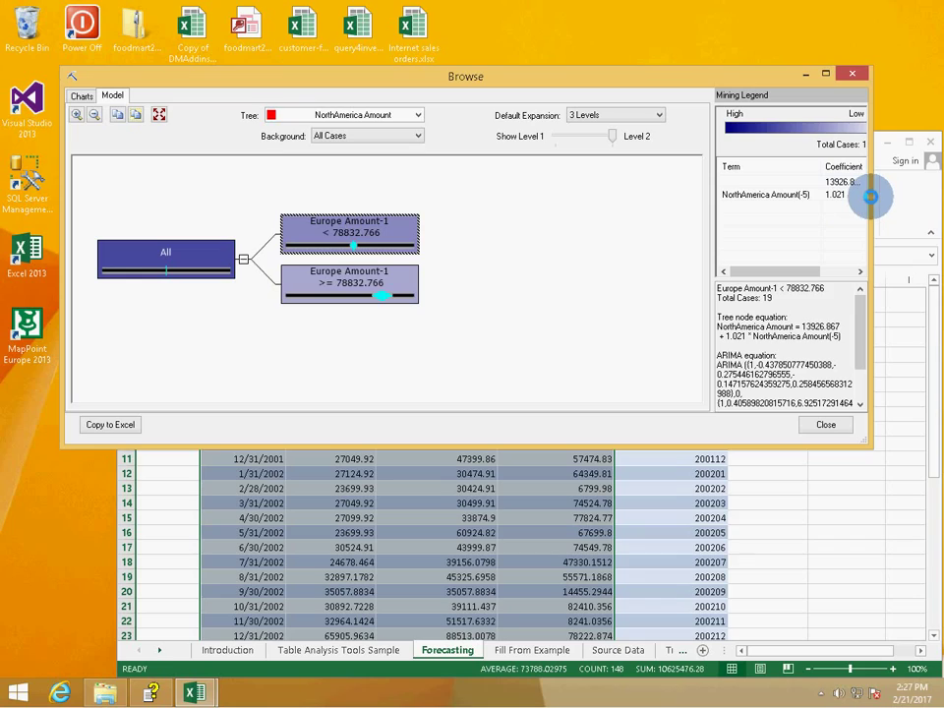
left_click_drag(870, 197, 902, 194)
left_click_drag(737, 138, 623, 135)
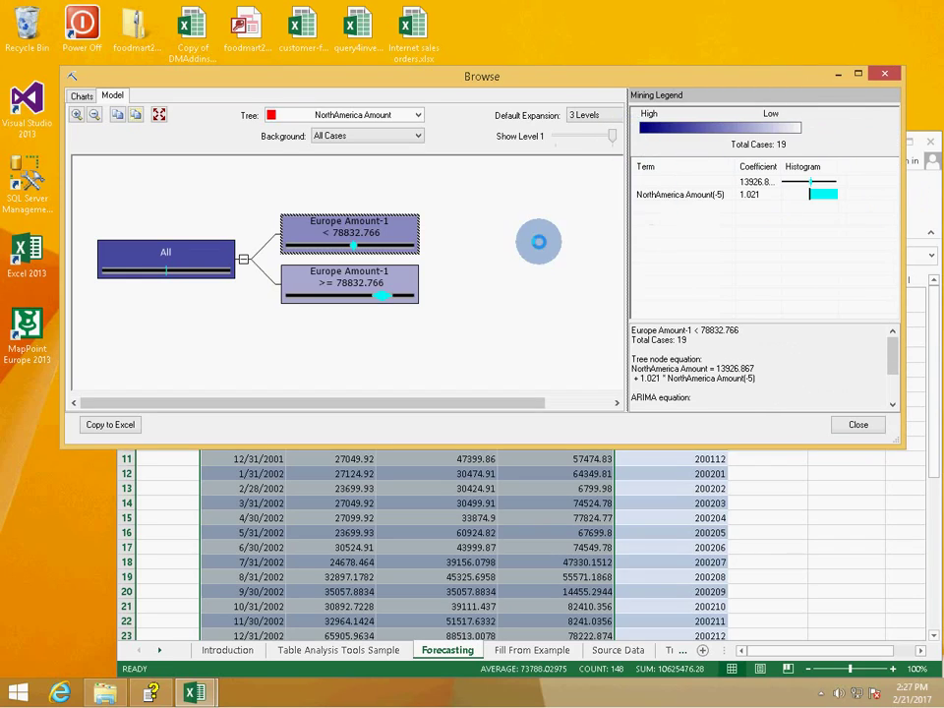
left_click(373, 294)
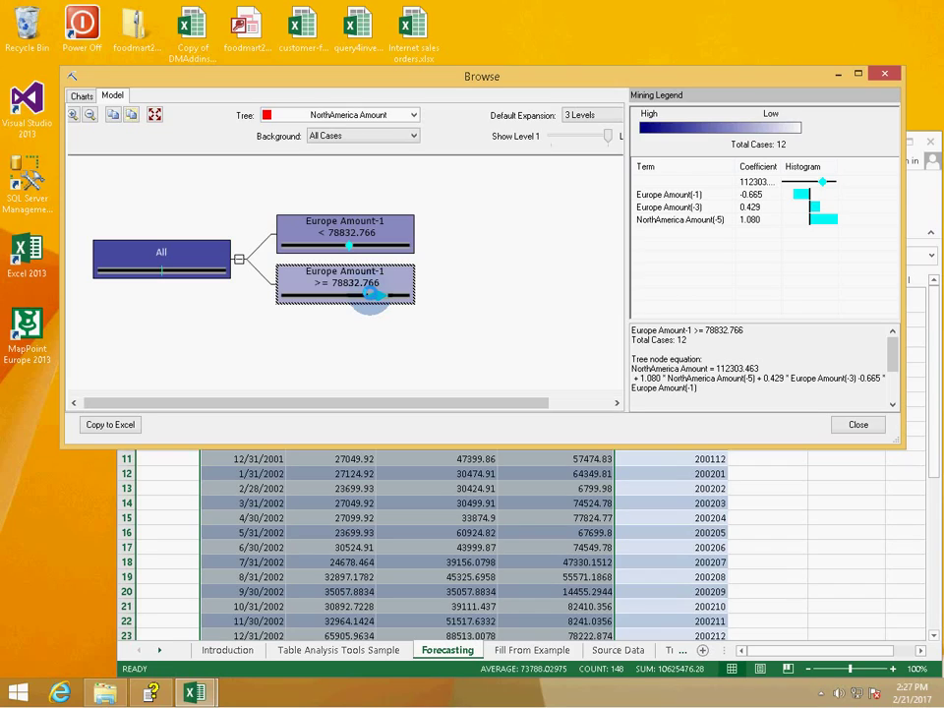
left_click(762, 194)
left_click(762, 206)
left_click(762, 219)
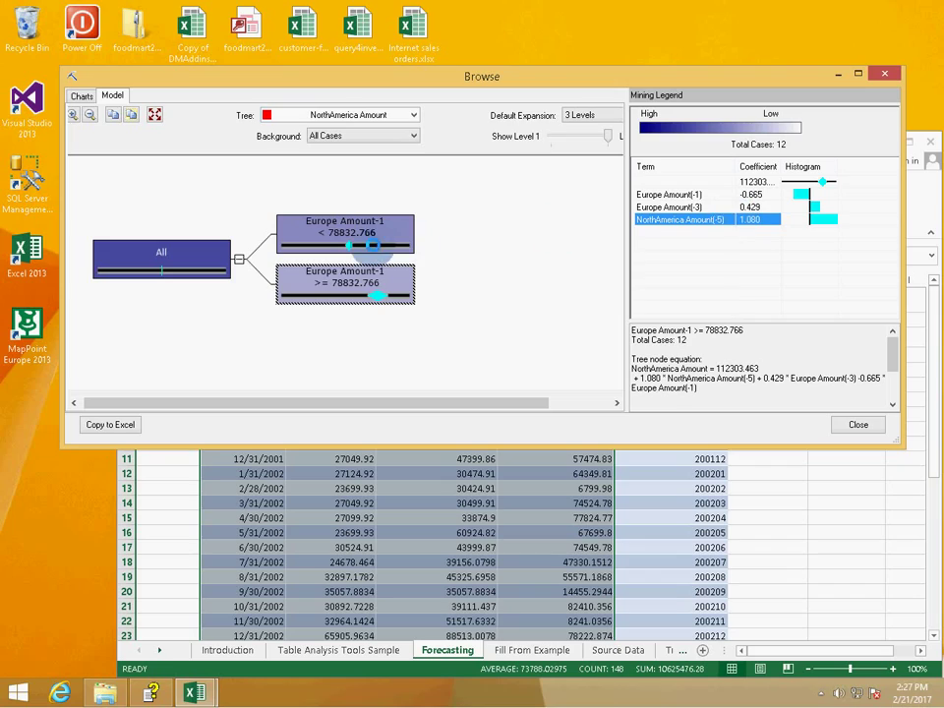
left_click(356, 232)
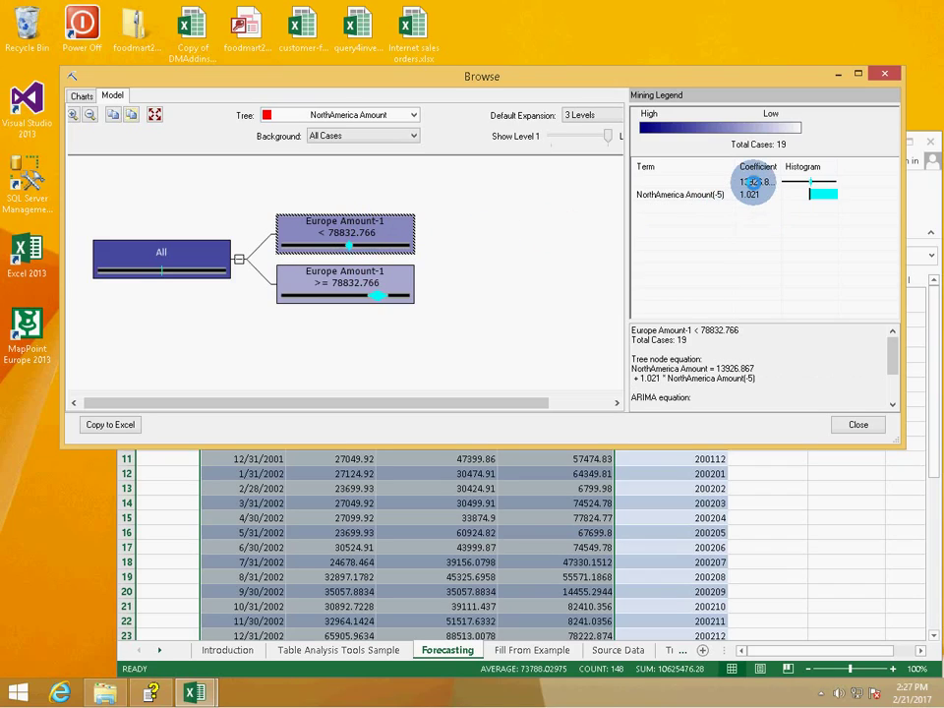
left_click(754, 194)
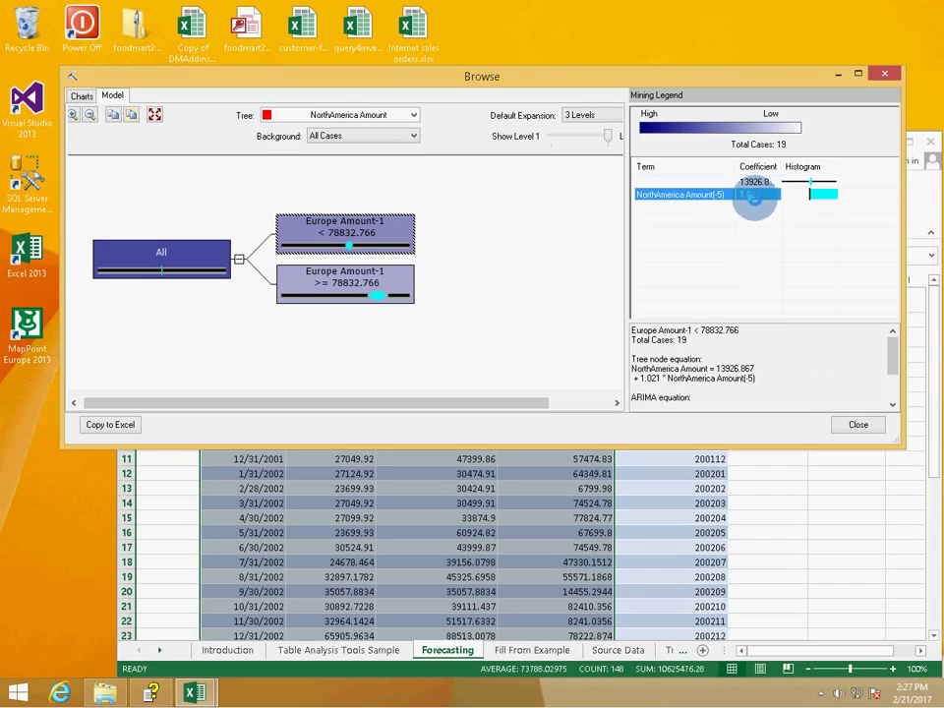
Examine the coefficients, tree node equations and ARIMA equations of both branches in the Europe Amount tree
left_click(406, 114)
left_click(399, 138)
left_click(378, 226)
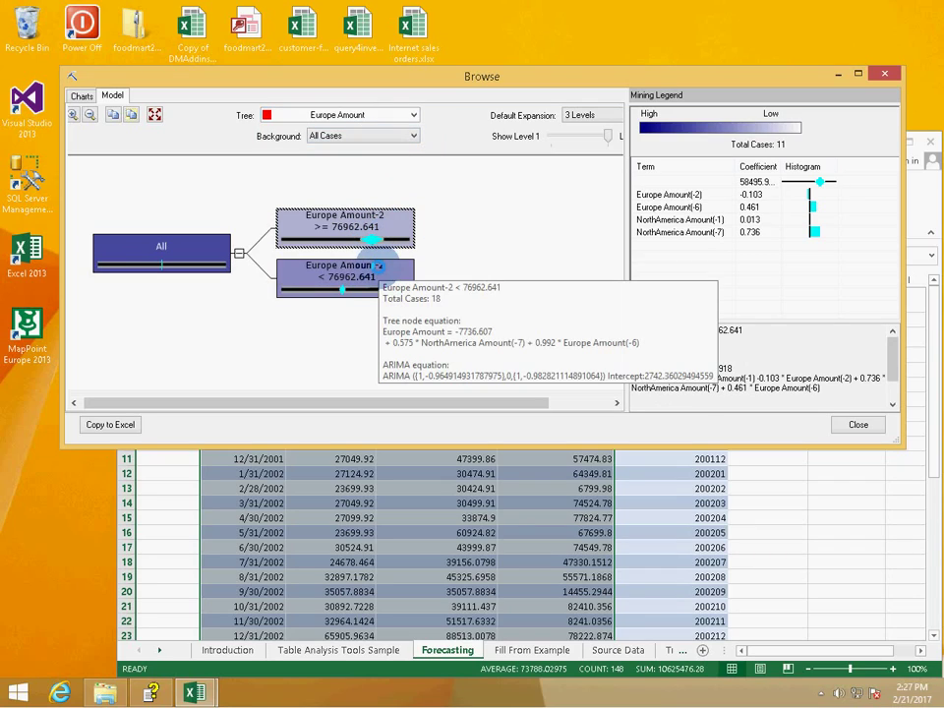
left_click(364, 274)
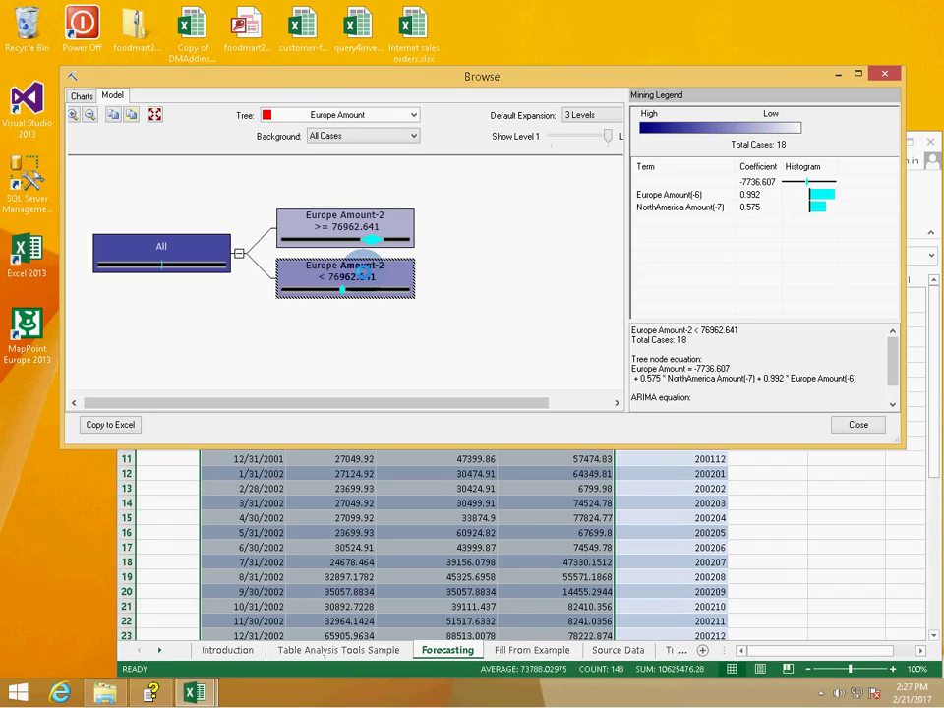
left_click_drag(894, 361, 894, 384)
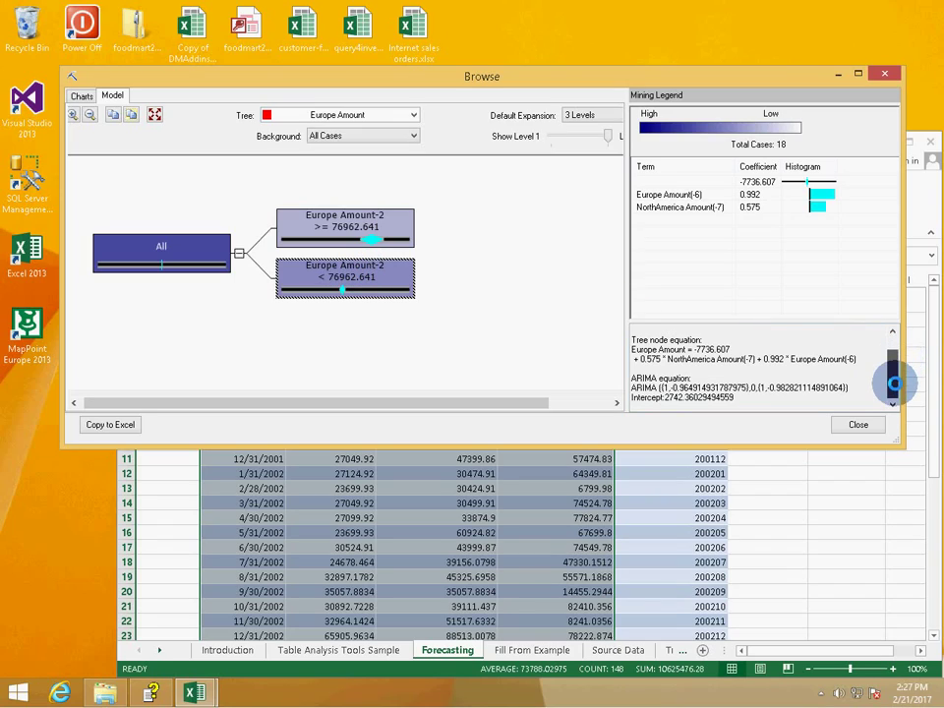
left_click(342, 228)
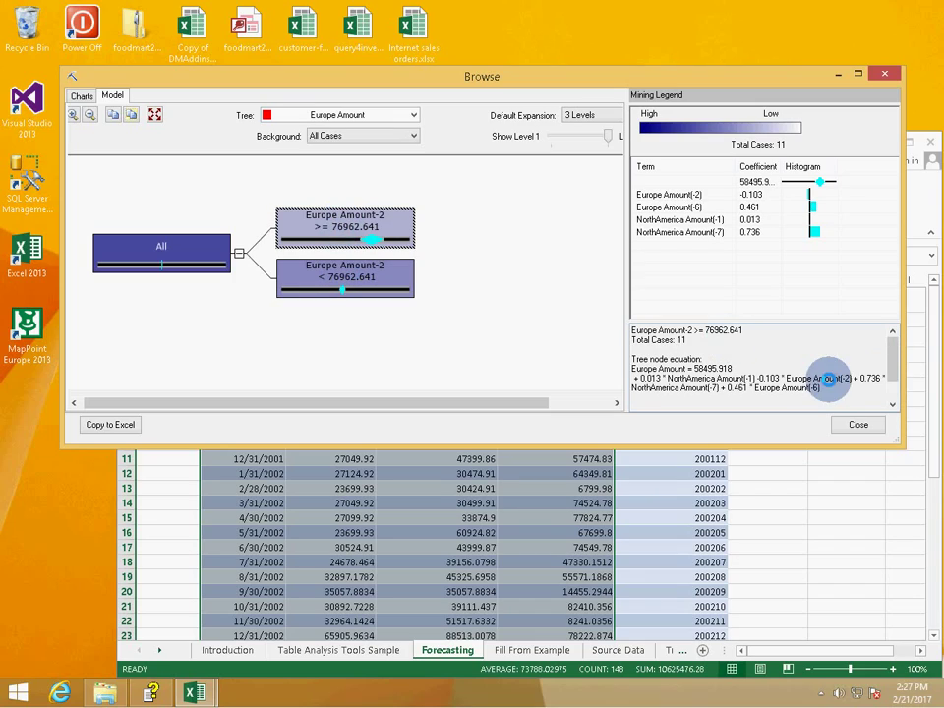
left_click_drag(889, 358, 890, 374)
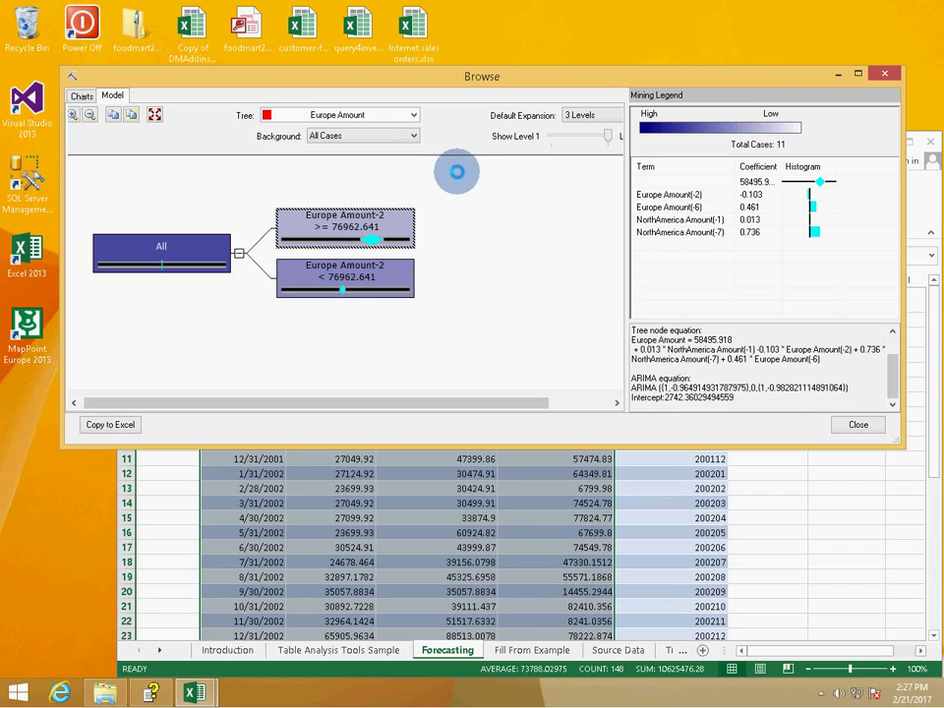
Copy the forecast chart to a worksheet in the workbook and close the model browser
left_click(82, 95)
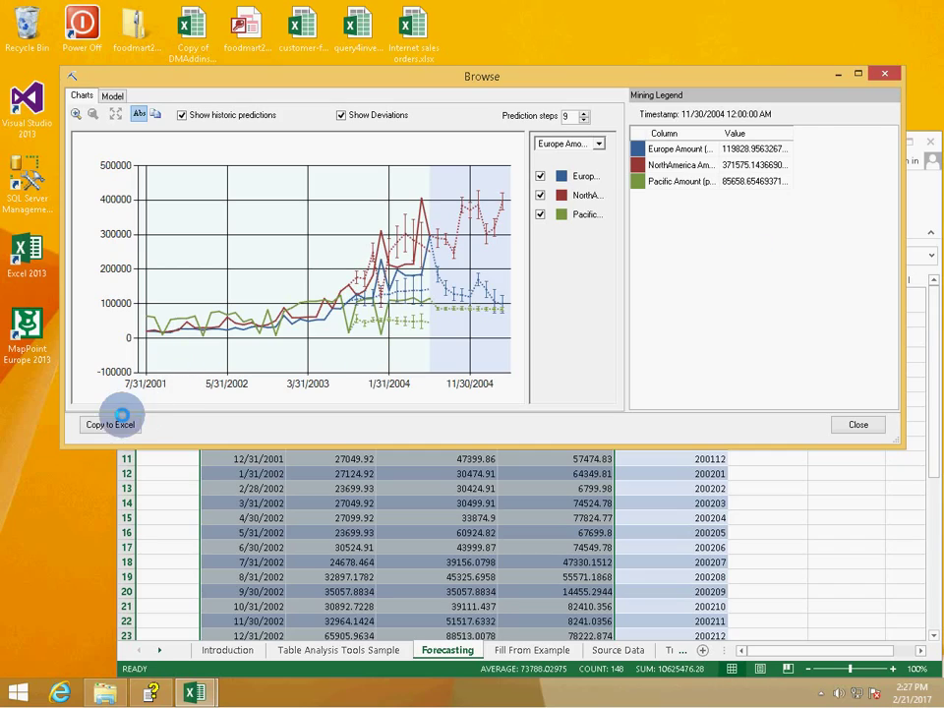
left_click(116, 424)
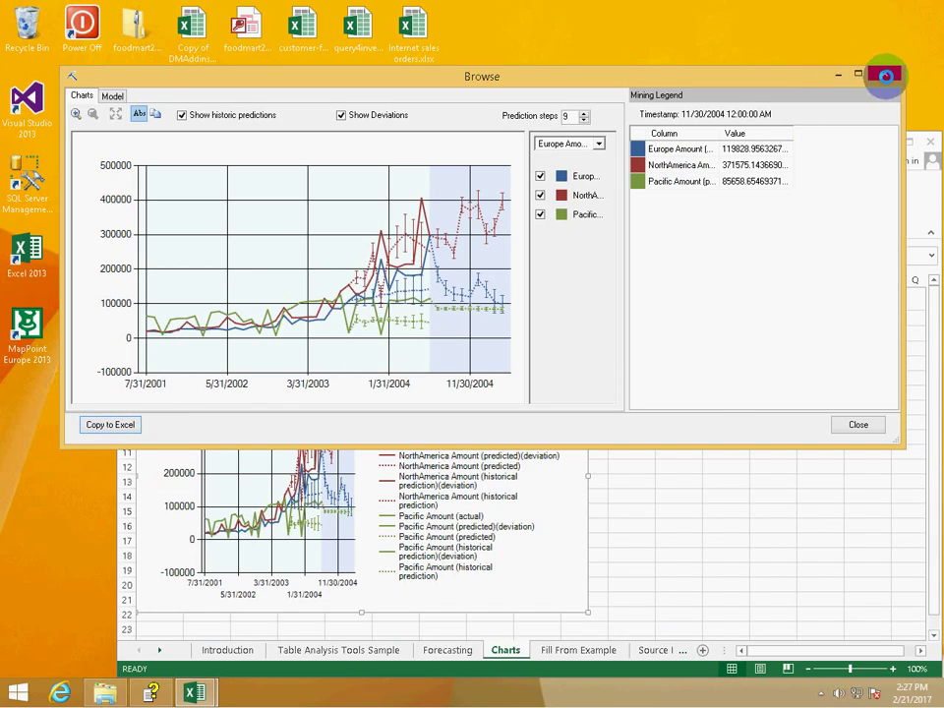
left_click(885, 75)
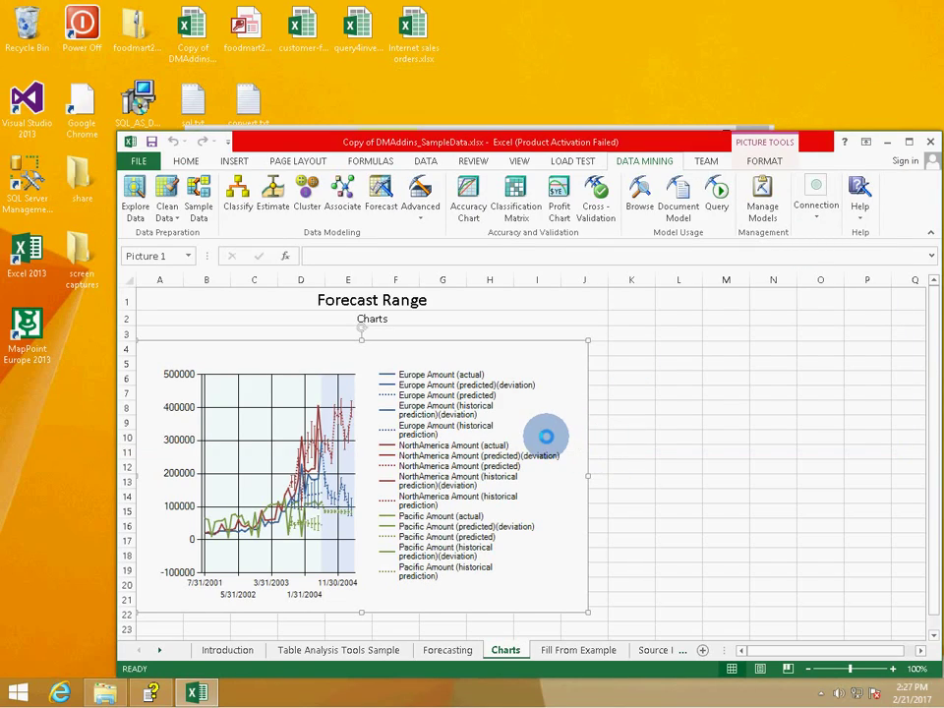